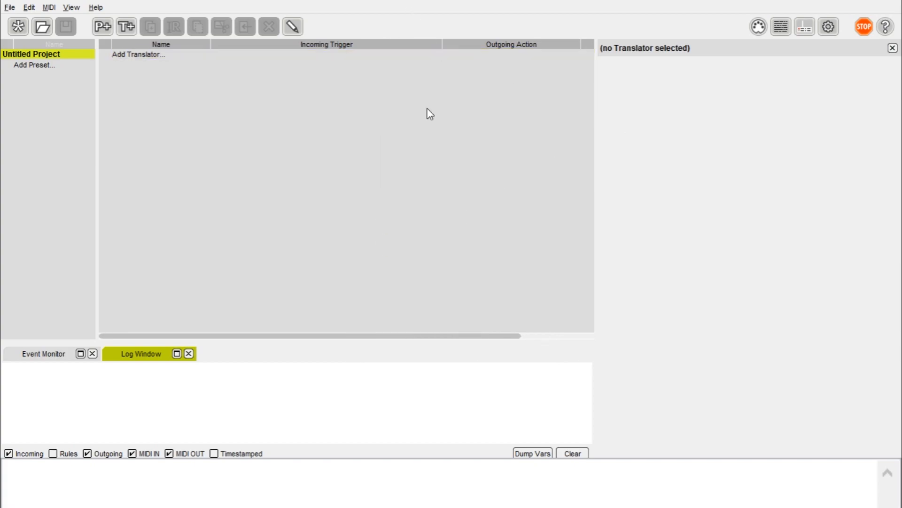
Step: Rescan the connected MIDI devices from the MIDI menu
{"action": "right_click", "coordinate": [215, 95]}
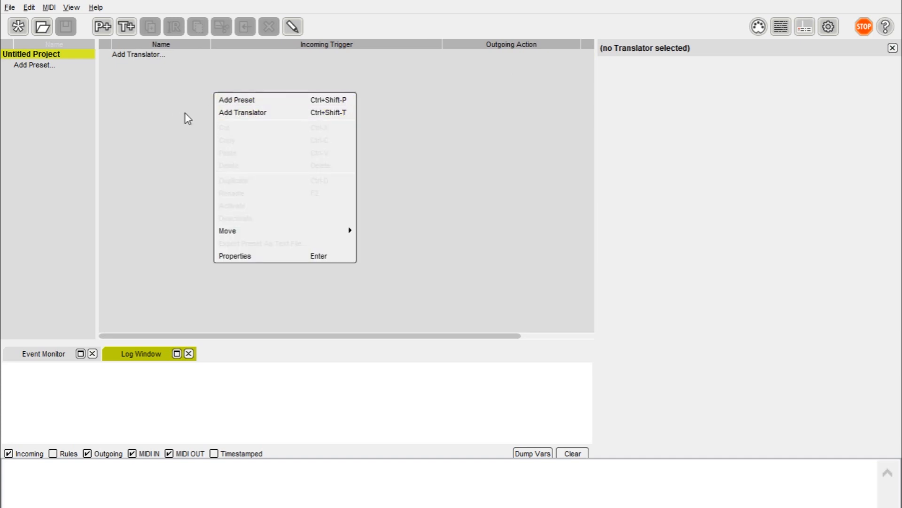
{"action": "key", "text": "Escape"}
{"action": "left_click", "coordinate": [49, 7]}
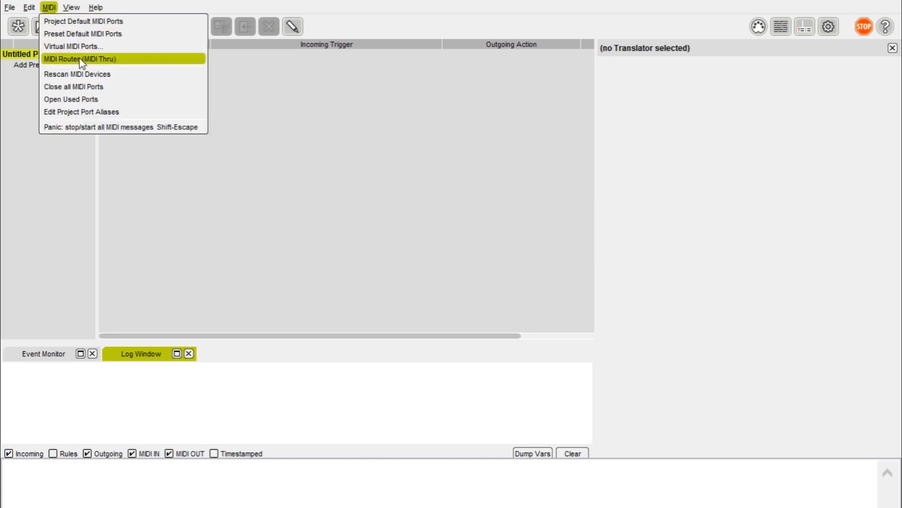
{"action": "left_click", "coordinate": [85, 74]}
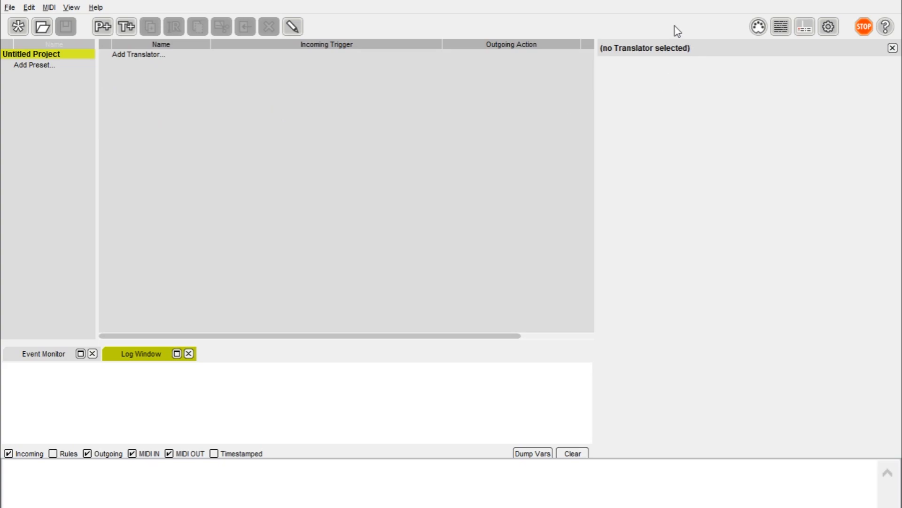
Step: Enable Launchkey Mini 1 and Launchkey Mini 2 as the project's default MIDI inputs
{"action": "left_click", "coordinate": [759, 26]}
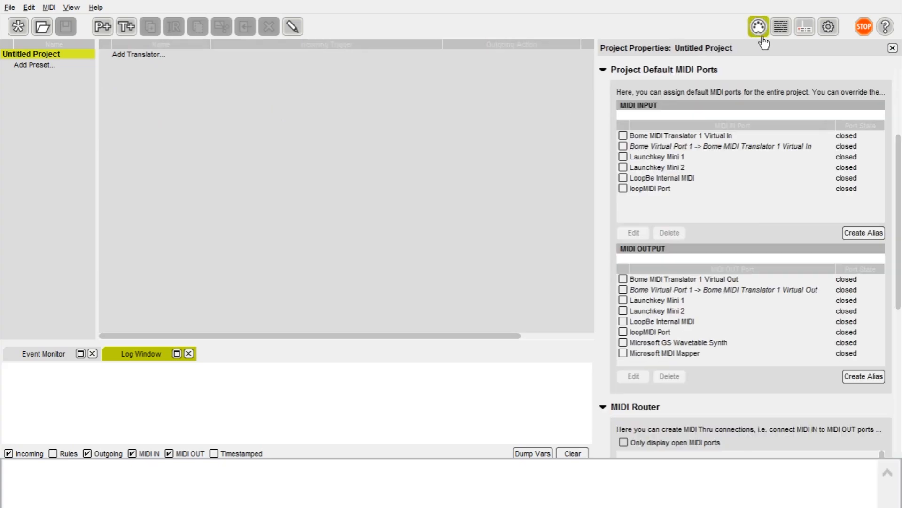
{"action": "left_click", "coordinate": [646, 158]}
{"action": "left_click", "coordinate": [640, 167]}
{"action": "left_click", "coordinate": [635, 157]}
{"action": "left_click", "coordinate": [623, 157]}
{"action": "left_click", "coordinate": [623, 168]}
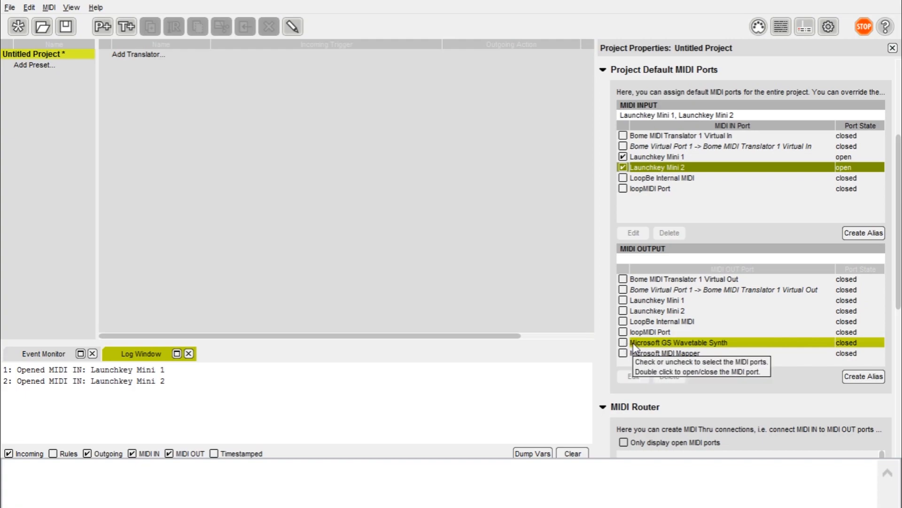
Step: Add a translator named D_down
{"action": "left_click", "coordinate": [324, 151]}
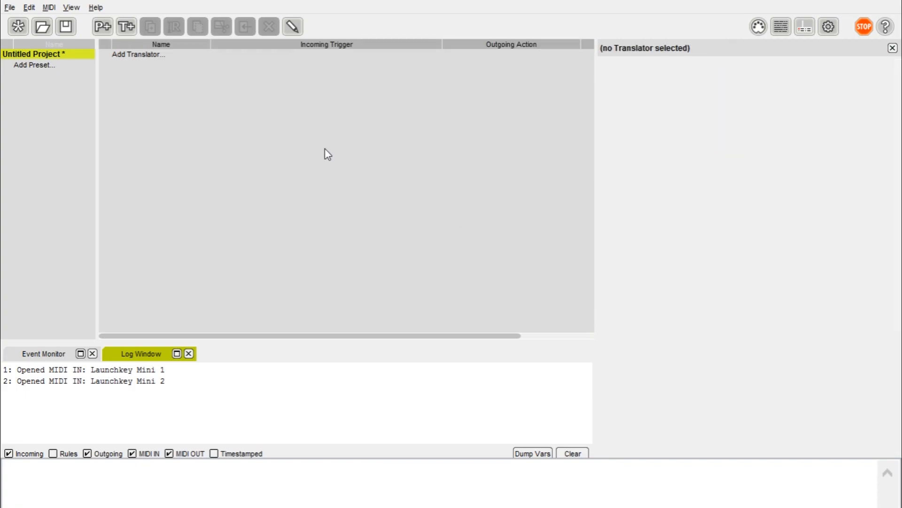
{"action": "right_click", "coordinate": [325, 155]}
{"action": "left_click", "coordinate": [374, 176]}
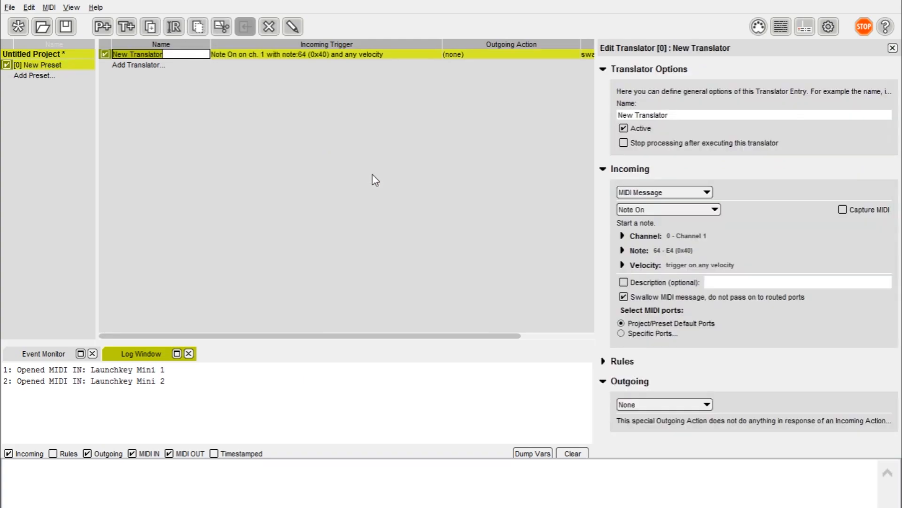
{"action": "type", "text": "D"}
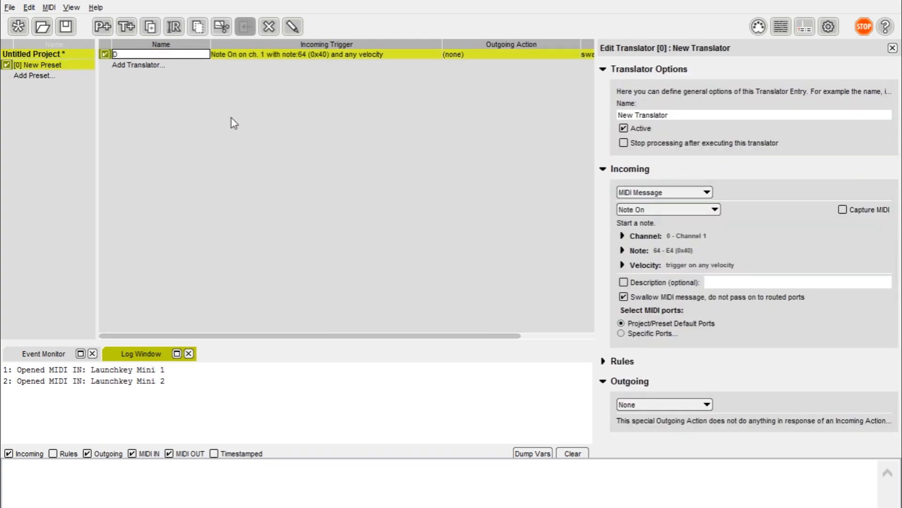
{"action": "type", "text": "_down"}
{"action": "key", "text": "Return"}
Step: Add a second translator named D_up, then select D_down
{"action": "right_click", "coordinate": [231, 117]}
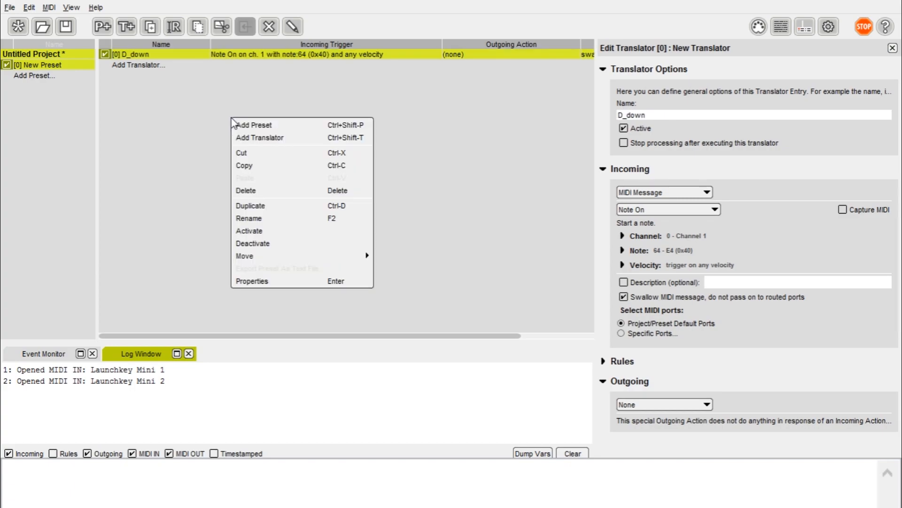
{"action": "left_click", "coordinate": [266, 134]}
{"action": "type", "text": "D"}
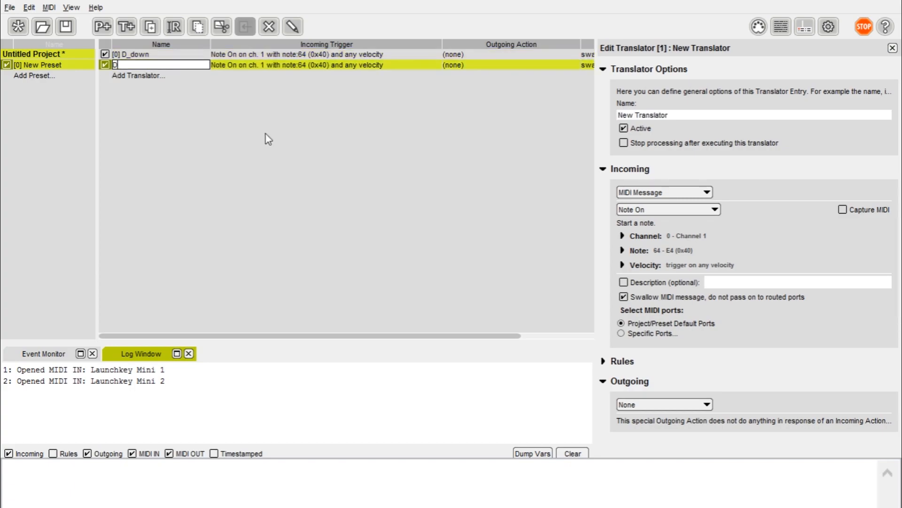
{"action": "type", "text": "_up"}
{"action": "key", "text": "Return"}
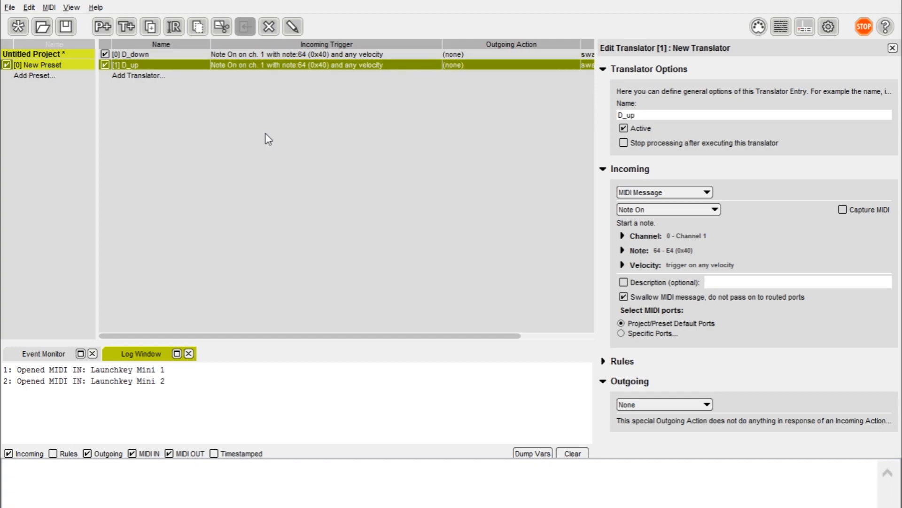
{"action": "left_click", "coordinate": [346, 54]}
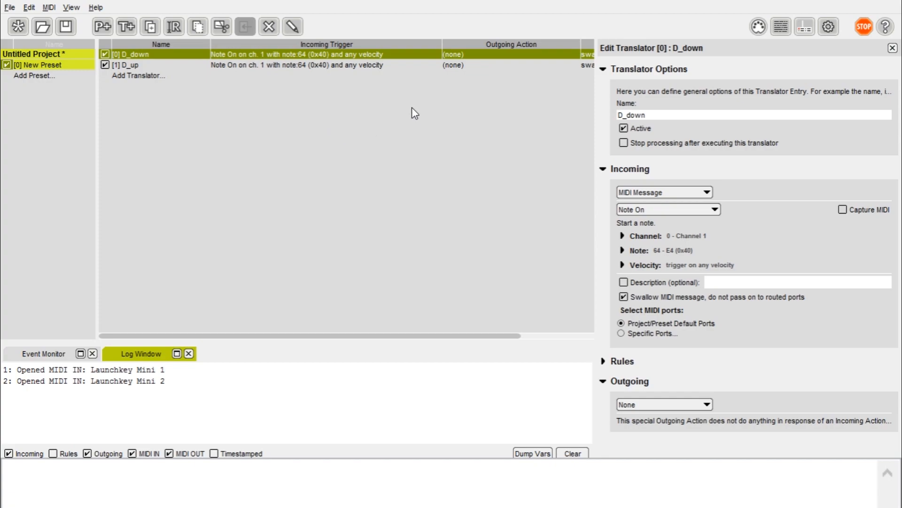
Step: Capture incoming MIDI and set D_down's trigger to any channel
{"action": "left_click", "coordinate": [842, 209]}
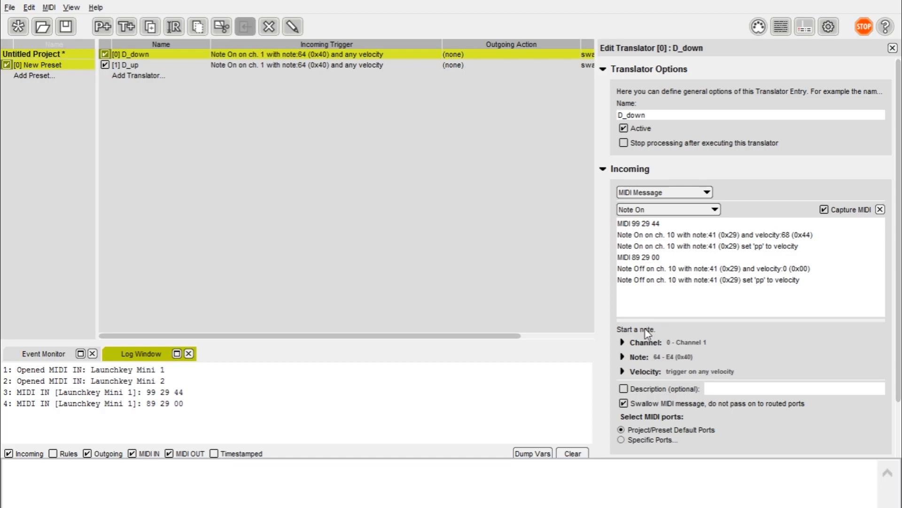
{"action": "left_click", "coordinate": [629, 343]}
{"action": "left_click", "coordinate": [638, 344]}
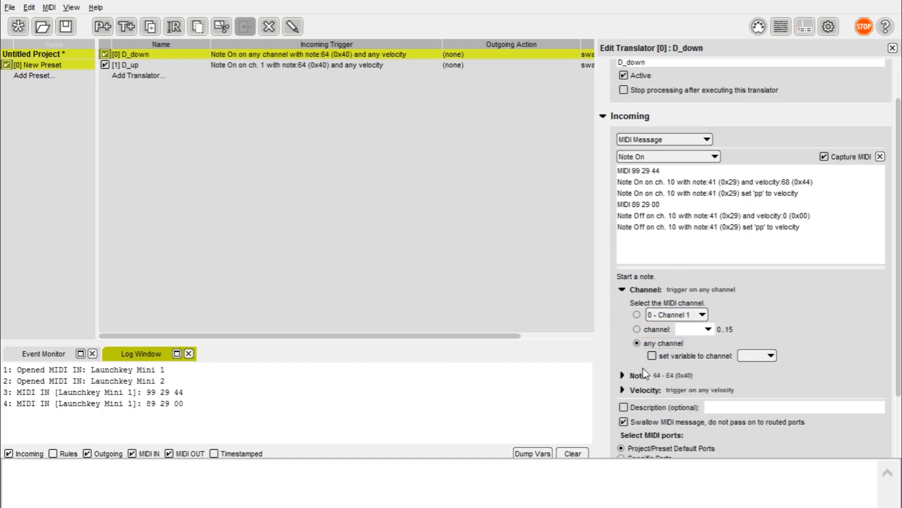
{"action": "left_click", "coordinate": [623, 294]}
{"action": "left_click", "coordinate": [623, 294]}
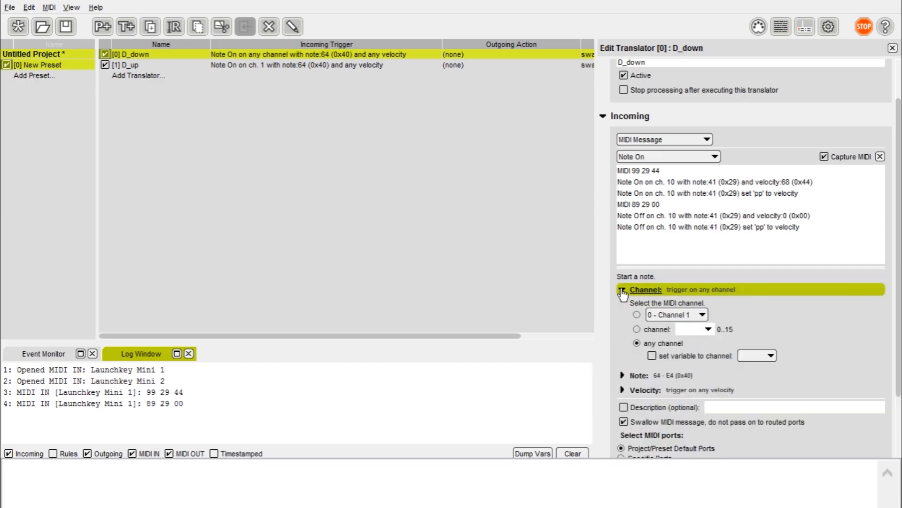
{"action": "left_click", "coordinate": [623, 294]}
{"action": "left_click", "coordinate": [623, 294]}
{"action": "left_click", "coordinate": [623, 291]}
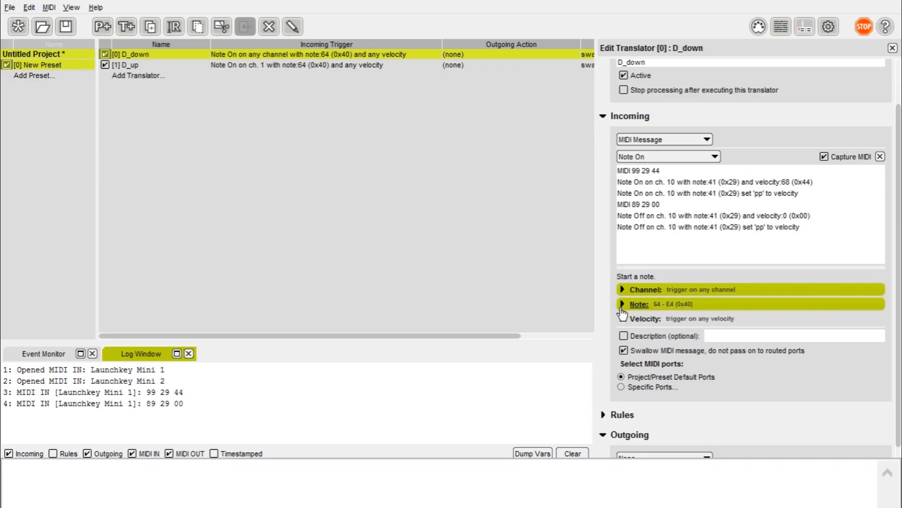
Step: Set D_down's trigger note to 41 with any velocity
{"action": "left_click", "coordinate": [622, 305]}
{"action": "scroll", "coordinate": [621, 308], "scroll_direction": "down", "scroll_amount": 2}
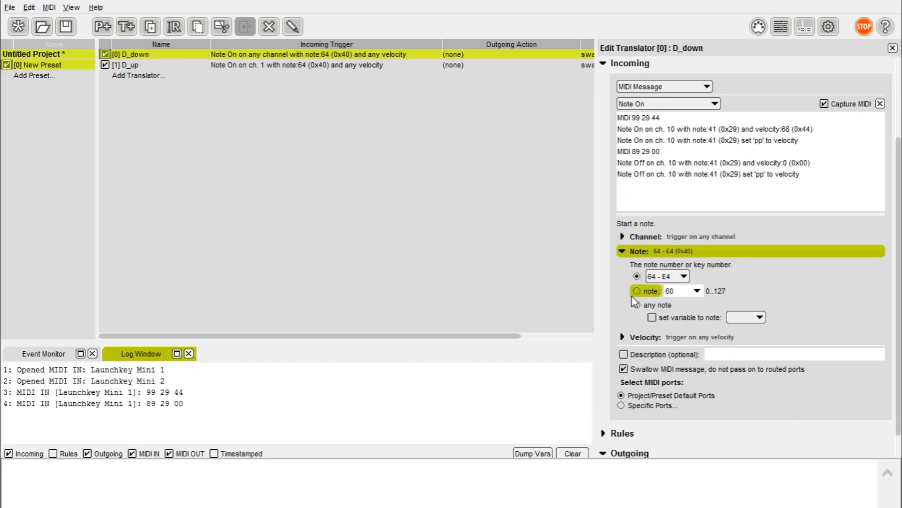
{"action": "left_click", "coordinate": [636, 291]}
{"action": "type", "text": "41"}
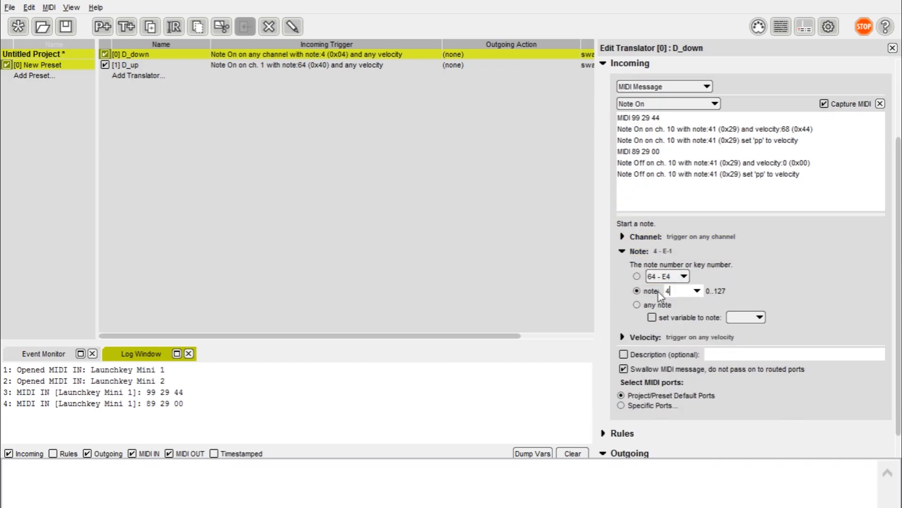
{"action": "left_click", "coordinate": [623, 337]}
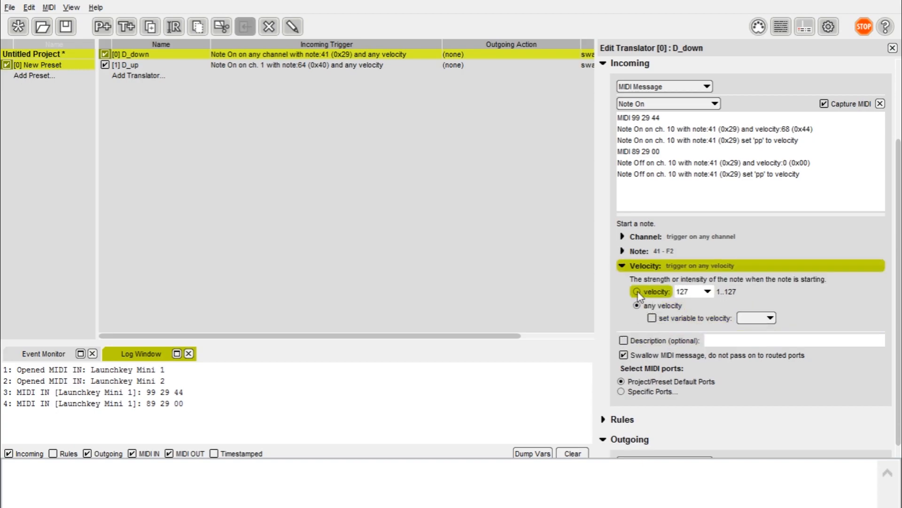
{"action": "left_click", "coordinate": [653, 292]}
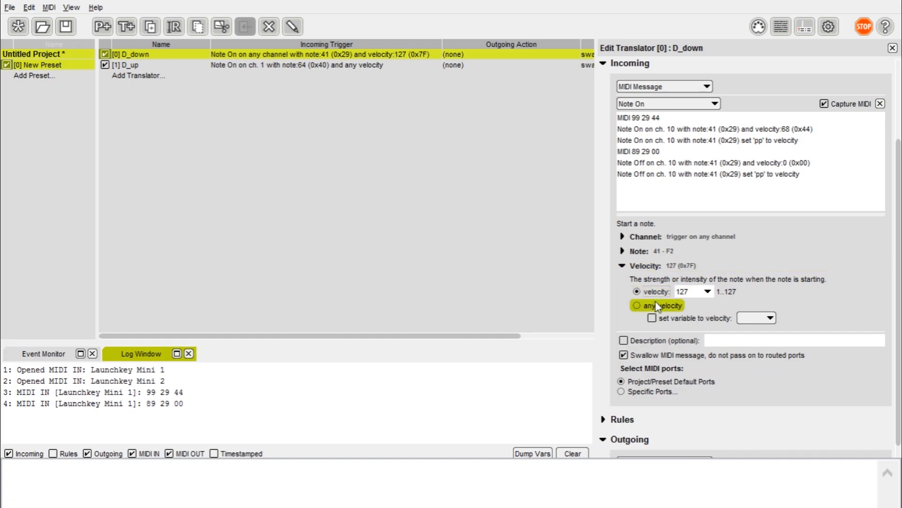
{"action": "left_click", "coordinate": [658, 307]}
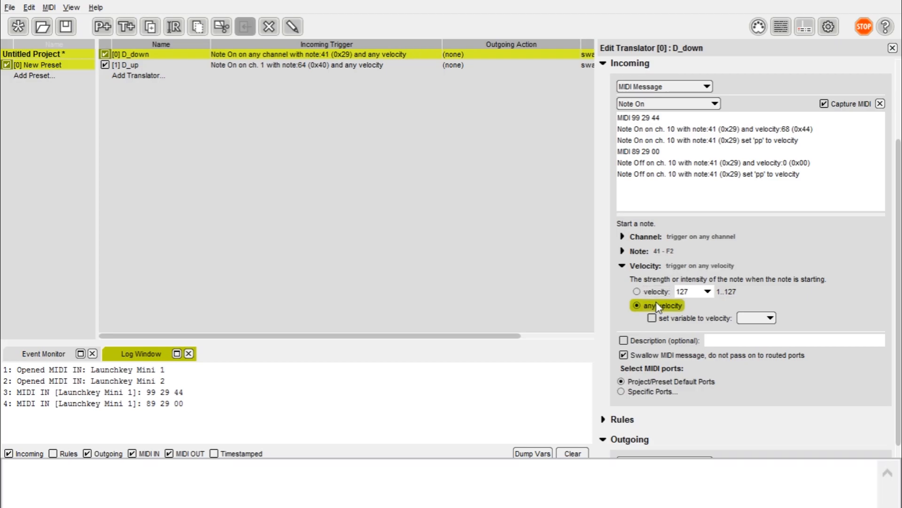
{"action": "left_click", "coordinate": [623, 266]}
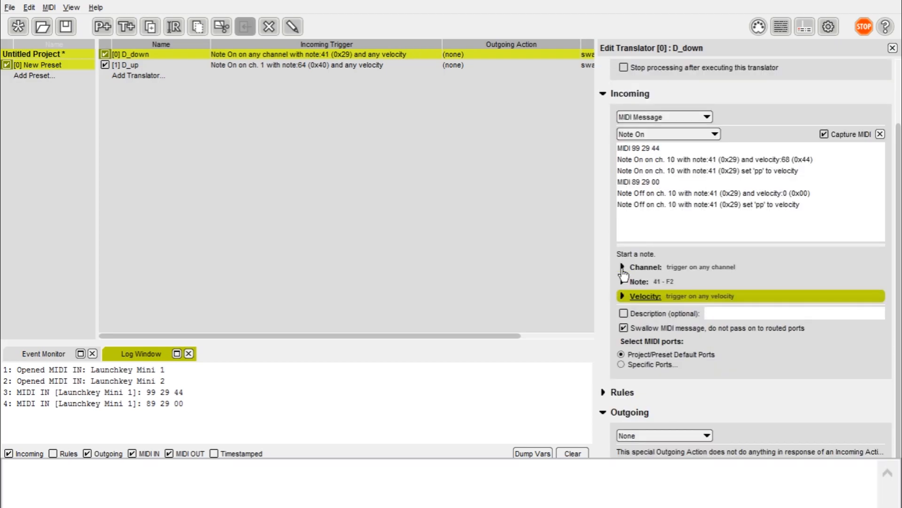
Step: Make D_down send a D key-down keystroke
{"action": "left_click", "coordinate": [695, 436]}
{"action": "left_click", "coordinate": [642, 375]}
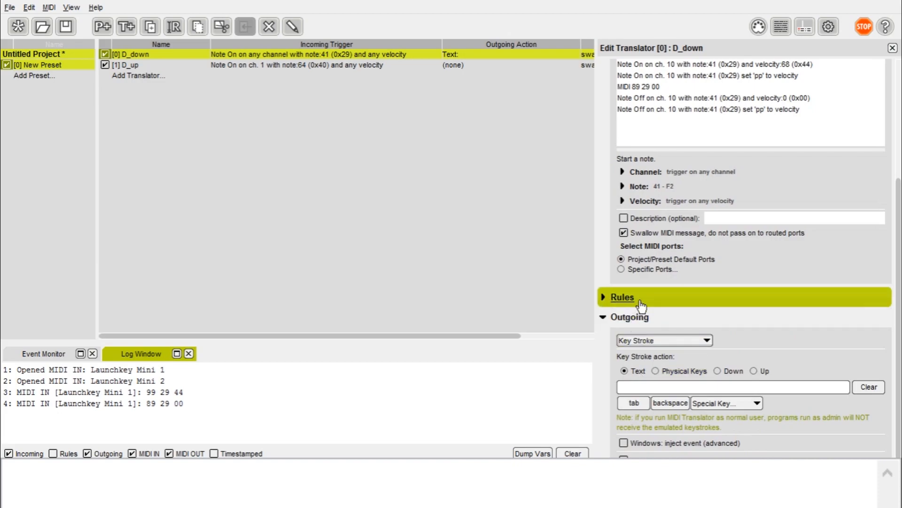
{"action": "left_click", "coordinate": [722, 375]}
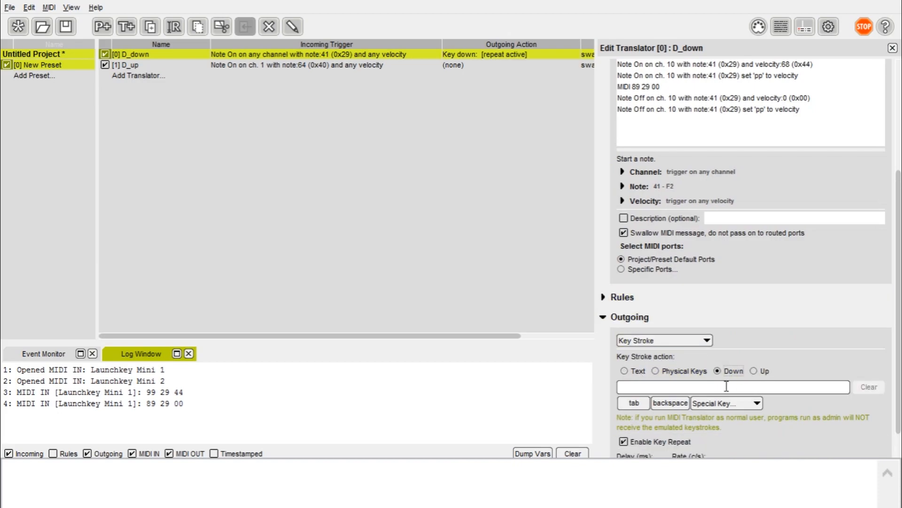
{"action": "left_click", "coordinate": [727, 387]}
{"action": "key", "text": "d"}
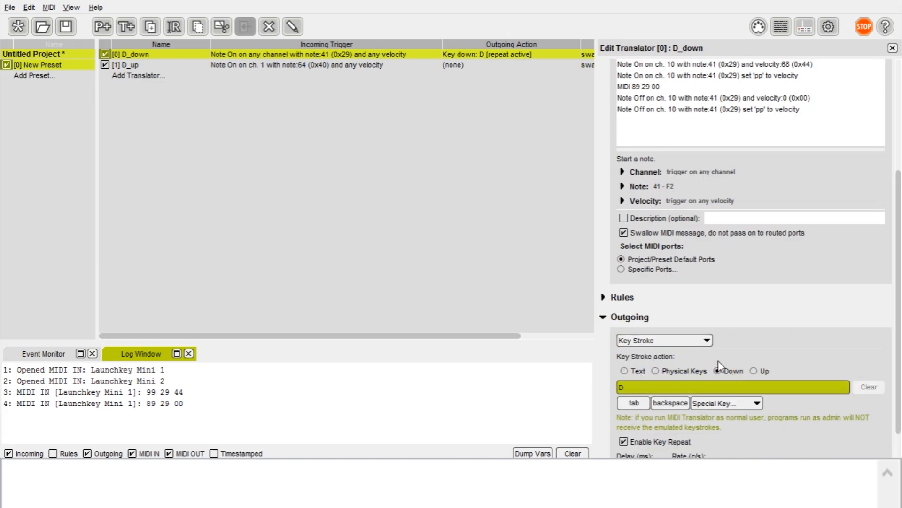
{"action": "left_click", "coordinate": [444, 70]}
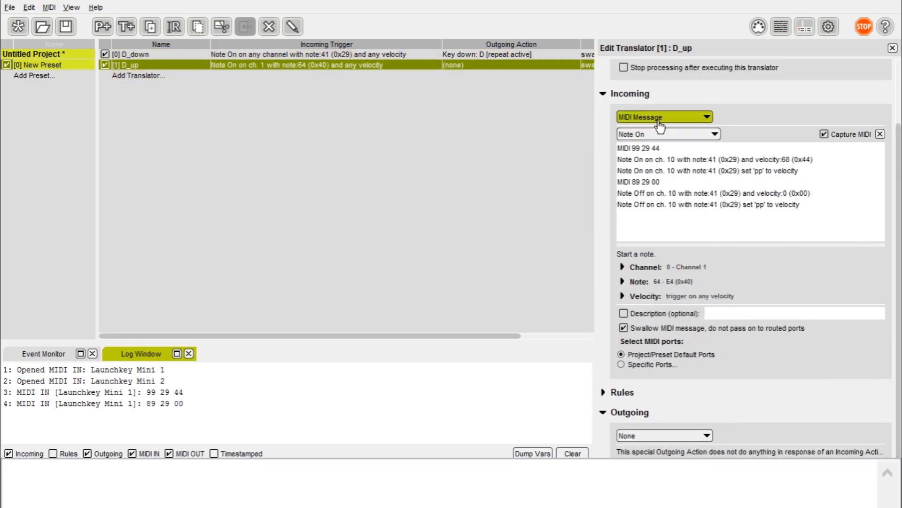
Step: Set D_up's trigger to Note Off, note 41, on any channel
{"action": "left_click", "coordinate": [665, 136]}
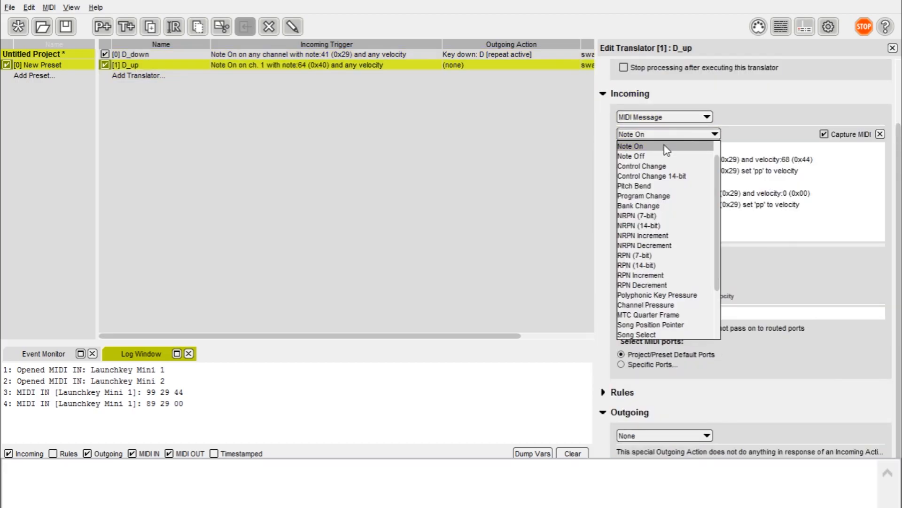
{"action": "left_click", "coordinate": [663, 156]}
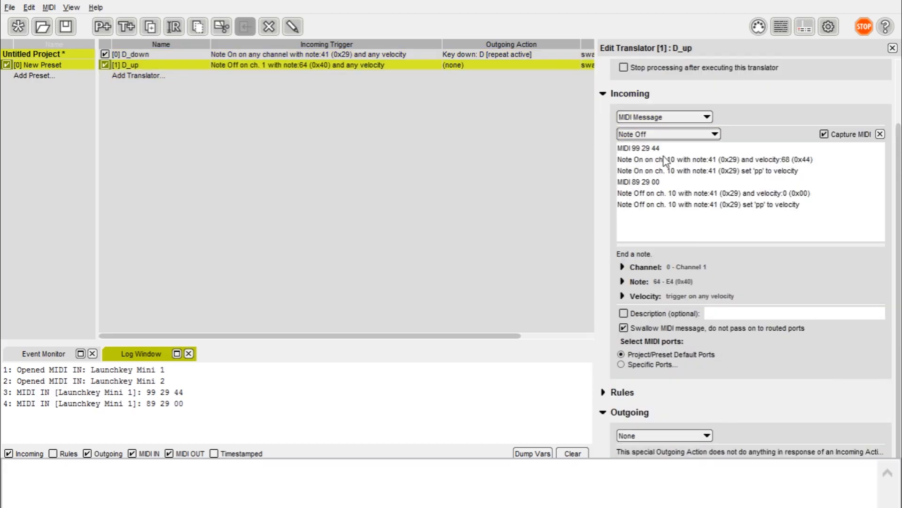
{"action": "left_click", "coordinate": [624, 269]}
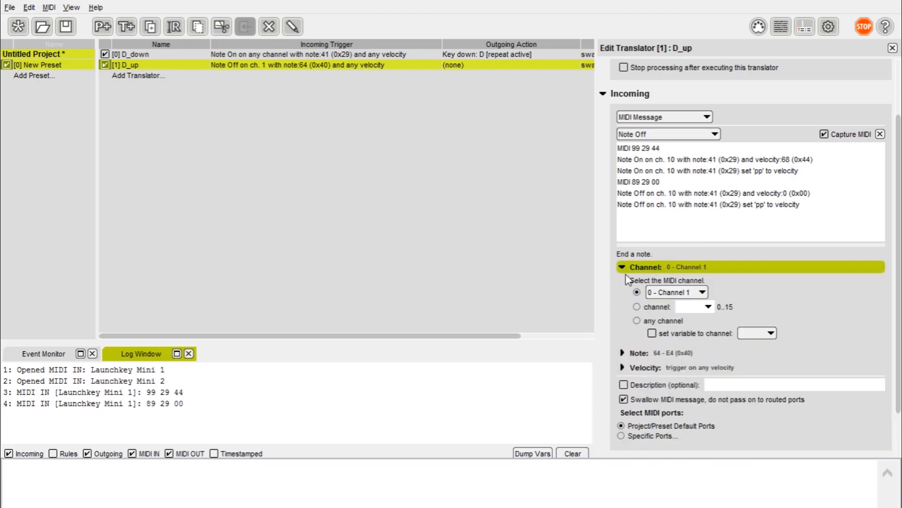
{"action": "left_click", "coordinate": [663, 320]}
{"action": "left_click", "coordinate": [623, 267]}
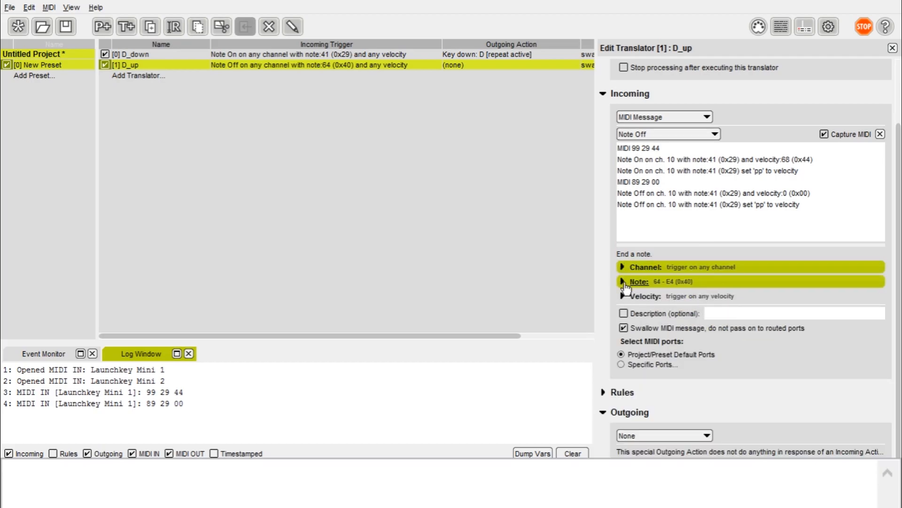
{"action": "left_click", "coordinate": [623, 281]}
{"action": "left_click", "coordinate": [636, 321]}
{"action": "left_click", "coordinate": [623, 281]}
{"action": "left_click", "coordinate": [623, 296]}
{"action": "left_click", "coordinate": [622, 296]}
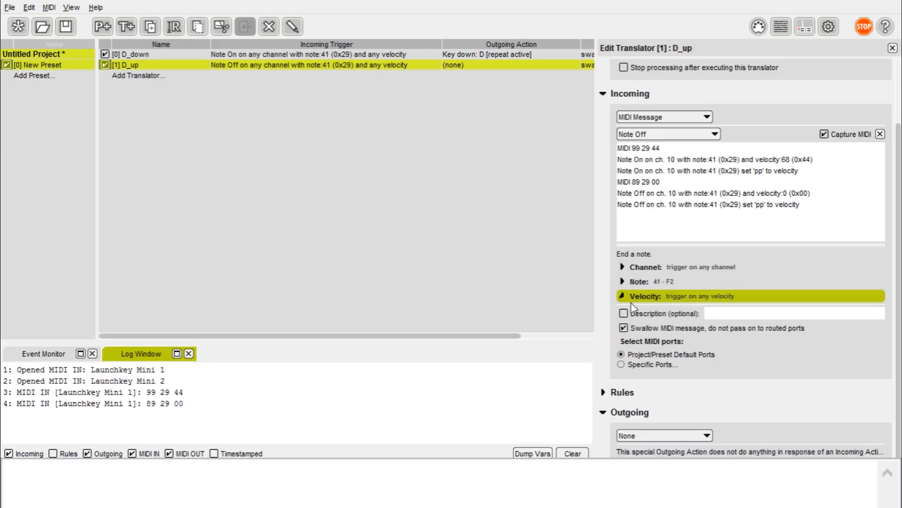
Step: Make D_up send a d key-up keystroke
{"action": "left_click", "coordinate": [647, 434]}
{"action": "left_click", "coordinate": [678, 376]}
{"action": "left_click", "coordinate": [678, 377]}
{"action": "type", "text": "d"}
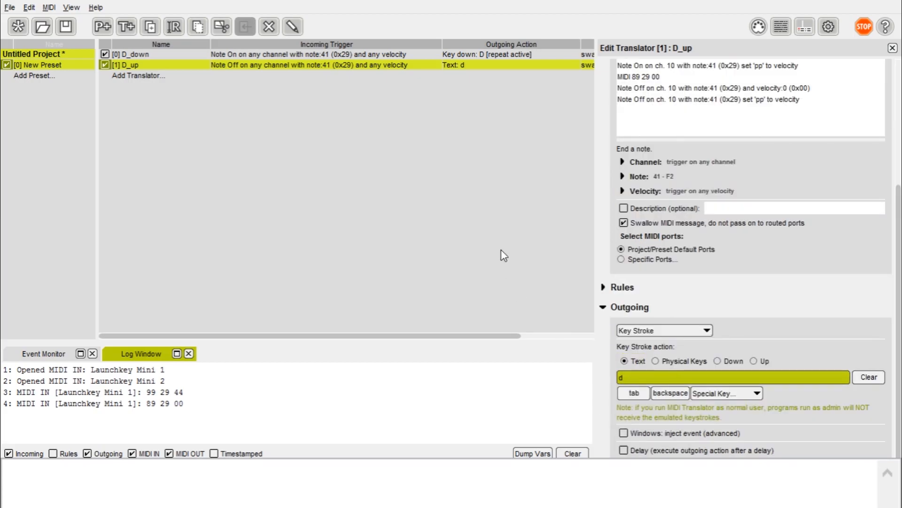
{"action": "left_click", "coordinate": [683, 362]}
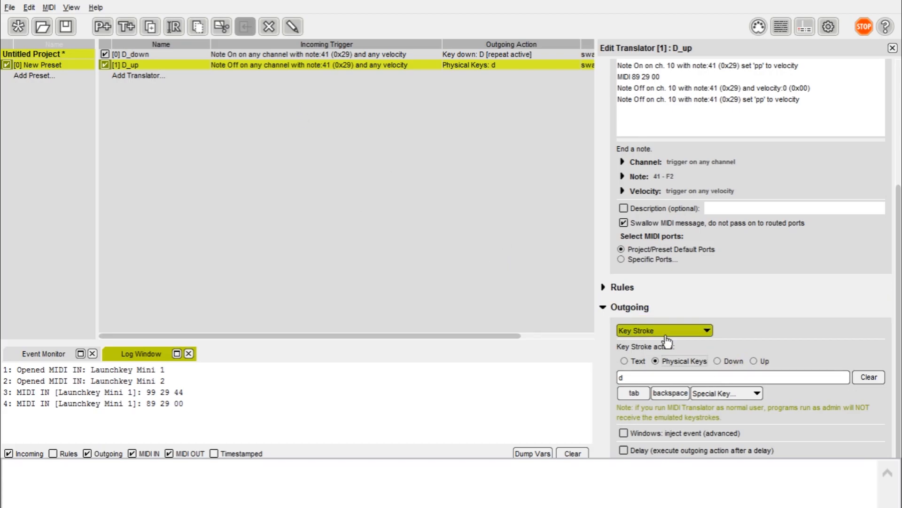
{"action": "left_click", "coordinate": [761, 360]}
Step: Compare the D_down and D_up settings, then focus the test text box
{"action": "left_click", "coordinate": [421, 55]}
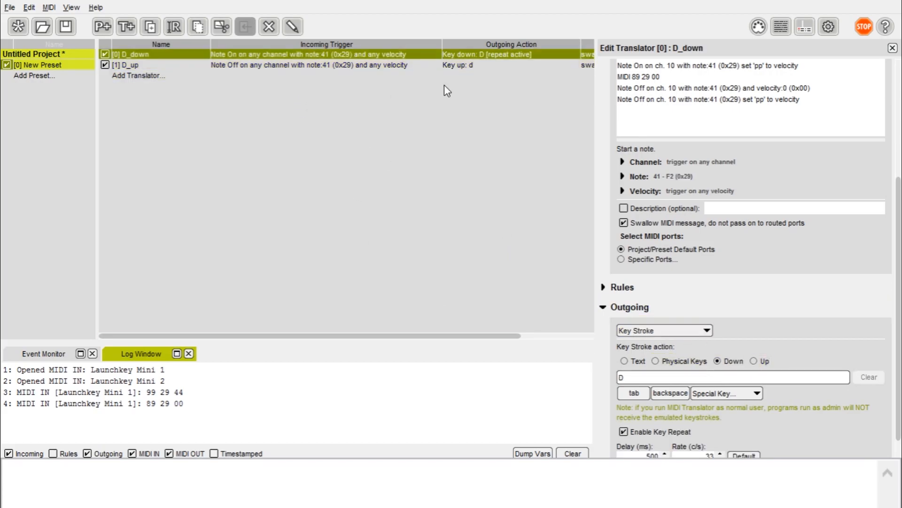
{"action": "left_click", "coordinate": [397, 66]}
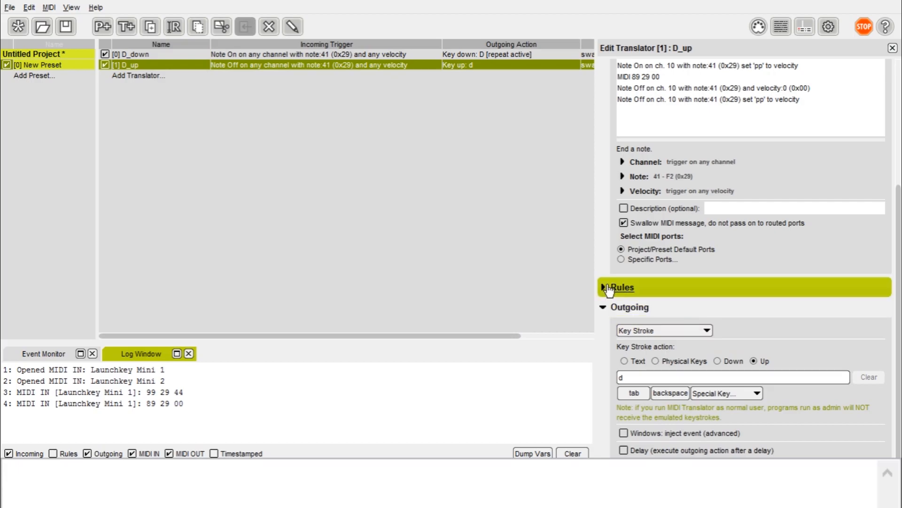
{"action": "left_click", "coordinate": [438, 55]}
{"action": "left_click", "coordinate": [439, 64]}
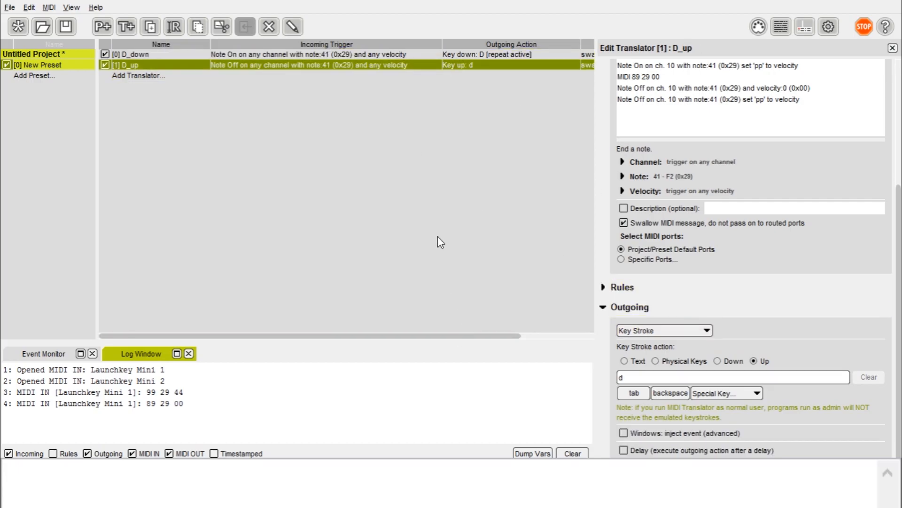
{"action": "left_click", "coordinate": [476, 475]}
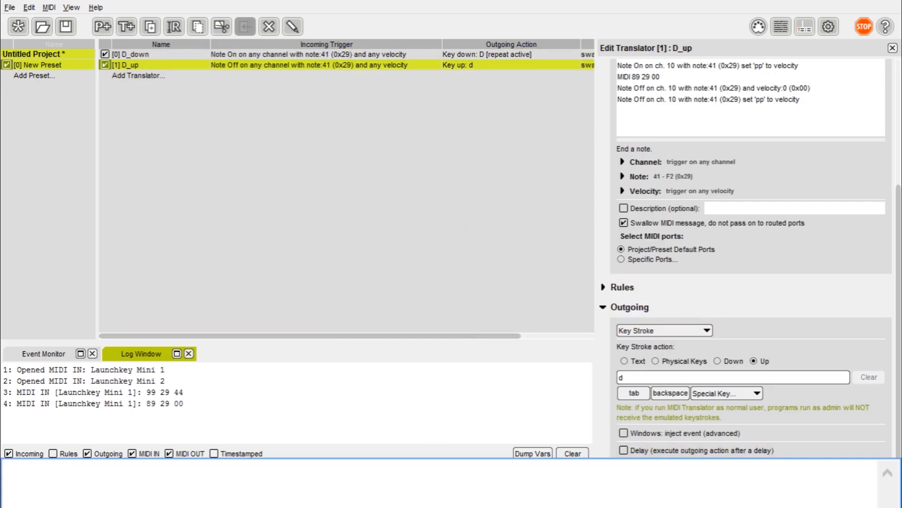
Step: Press the pad repeatedly to type 'dddddddddd' into the test box
{"action": "type", "text": "dddd"}
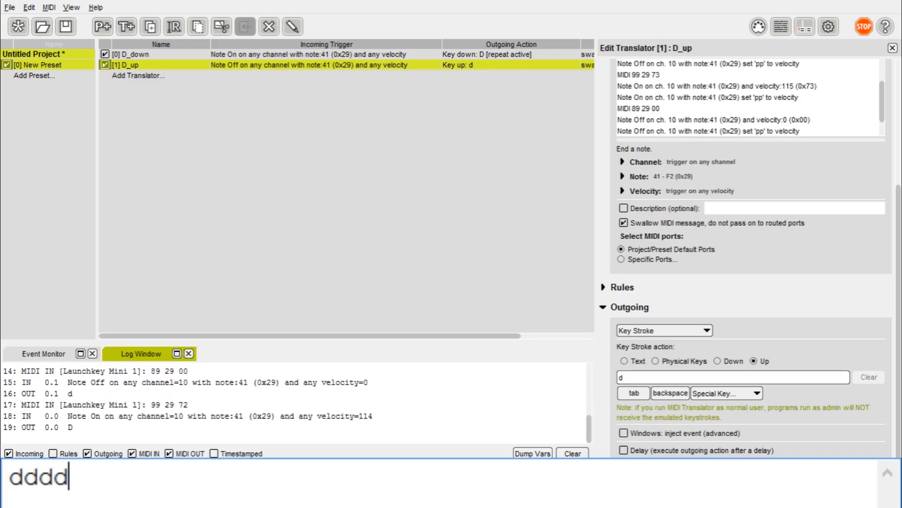
{"action": "type", "text": "ddddddd"}
{"action": "left_click", "coordinate": [320, 114]}
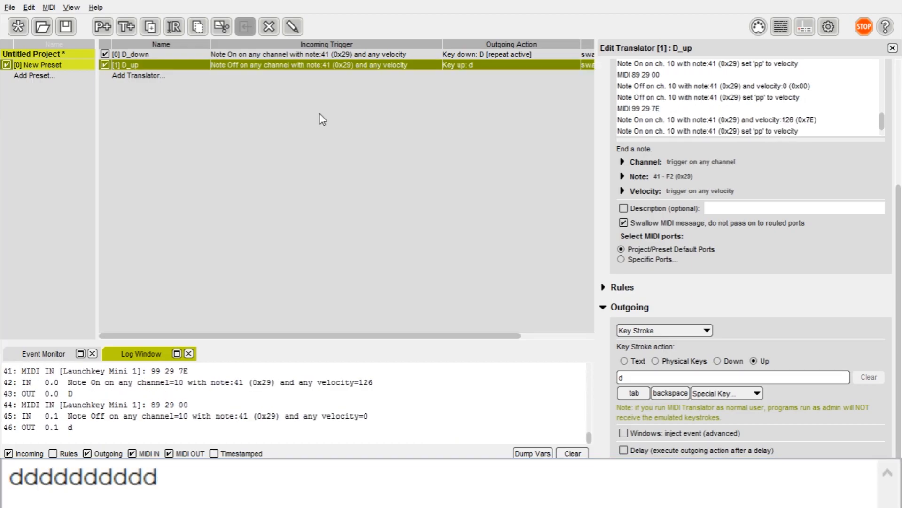
Step: Add a new translator named ^_down
{"action": "right_click", "coordinate": [305, 206]}
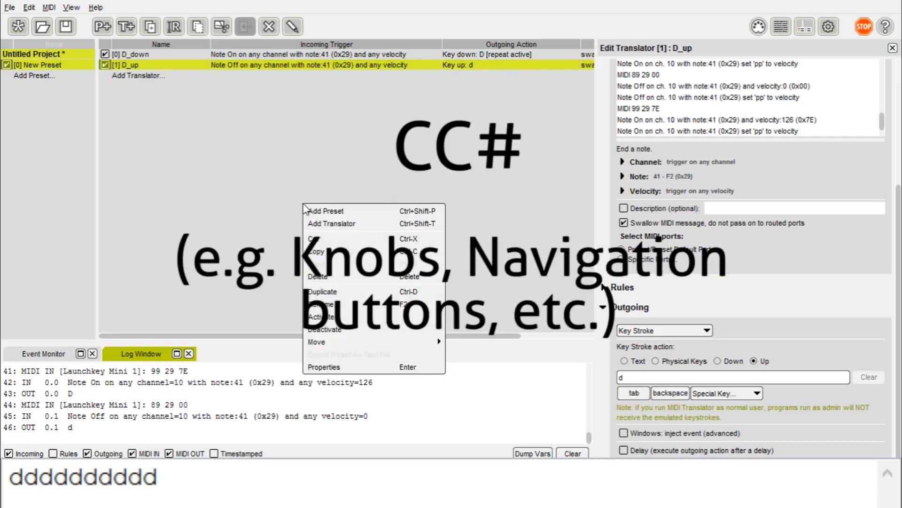
{"action": "left_click", "coordinate": [327, 224]}
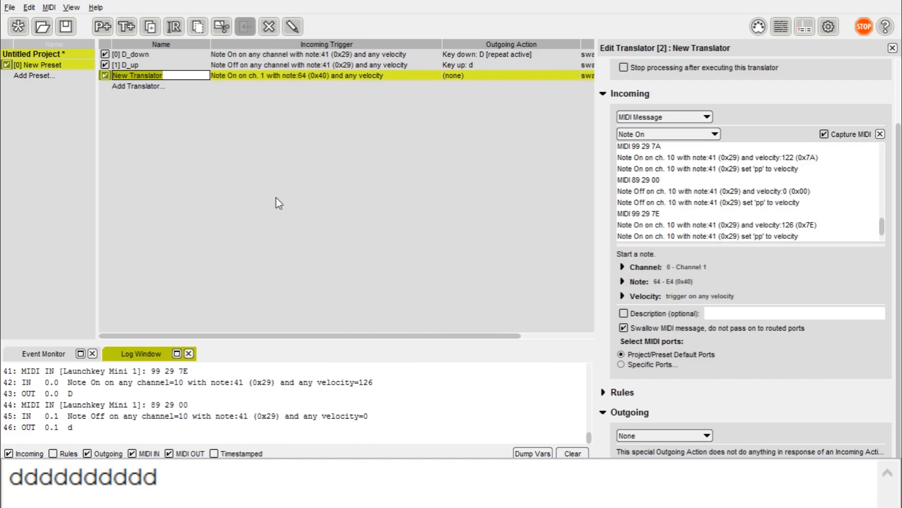
{"action": "type", "text": "A"}
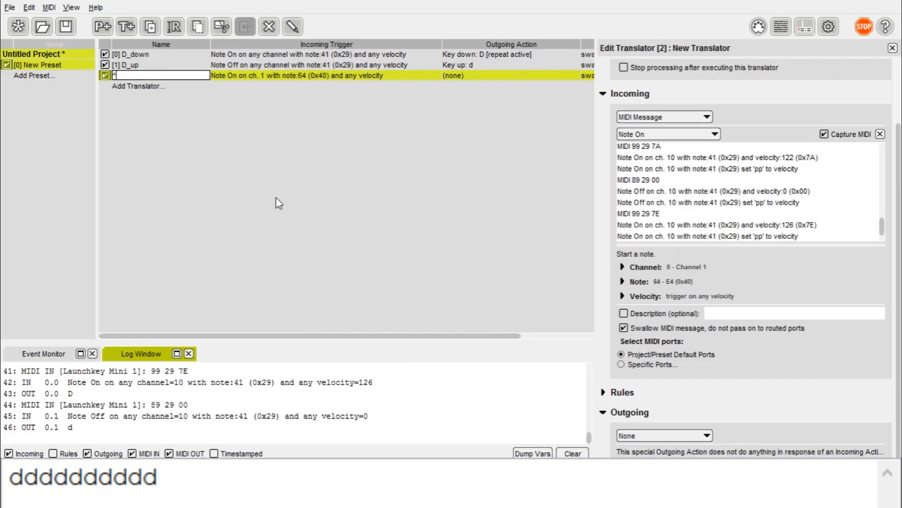
{"action": "type", "text": "_down"}
{"action": "key", "text": "Return"}
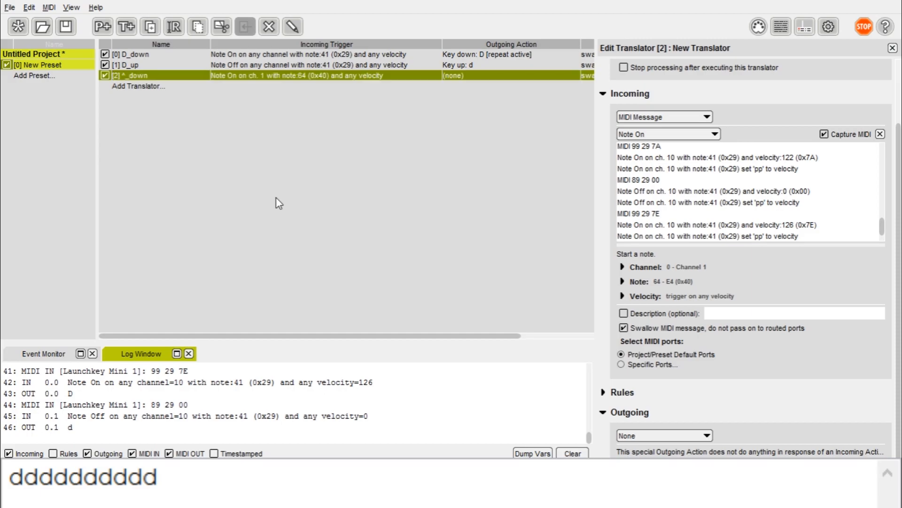
Step: Duplicate ^_down and rename the copy to ^_up
{"action": "right_click", "coordinate": [193, 77]}
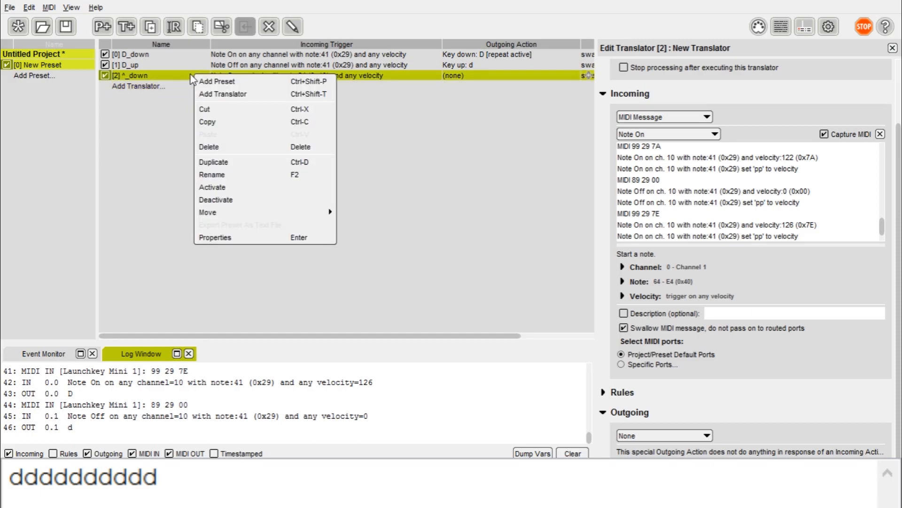
{"action": "left_click", "coordinate": [217, 161]}
{"action": "left_click", "coordinate": [154, 86]}
{"action": "key", "text": "BackSpace"}
{"action": "key", "text": "BackSpace"}
{"action": "key", "text": "BackSpace"}
{"action": "type", "text": "p"}
{"action": "key", "text": "Return"}
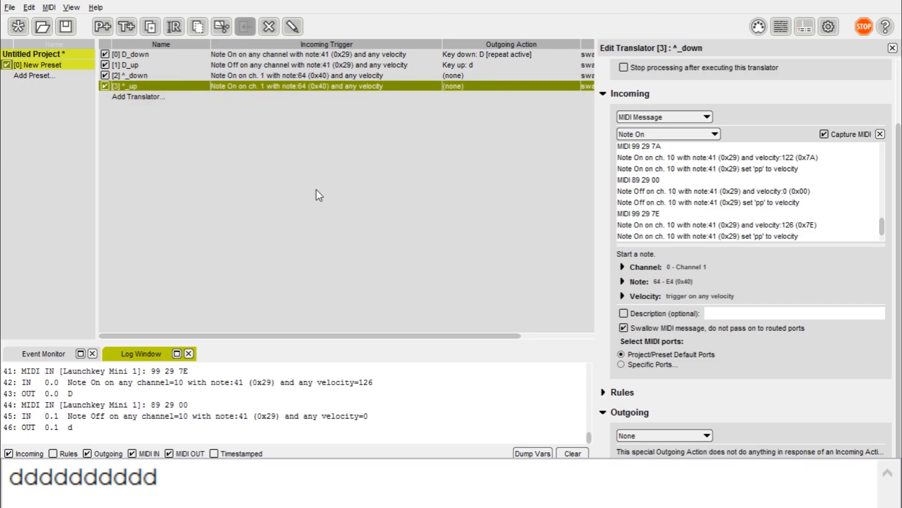
Step: Set ^_down's trigger to any channel
{"action": "left_click", "coordinate": [515, 75]}
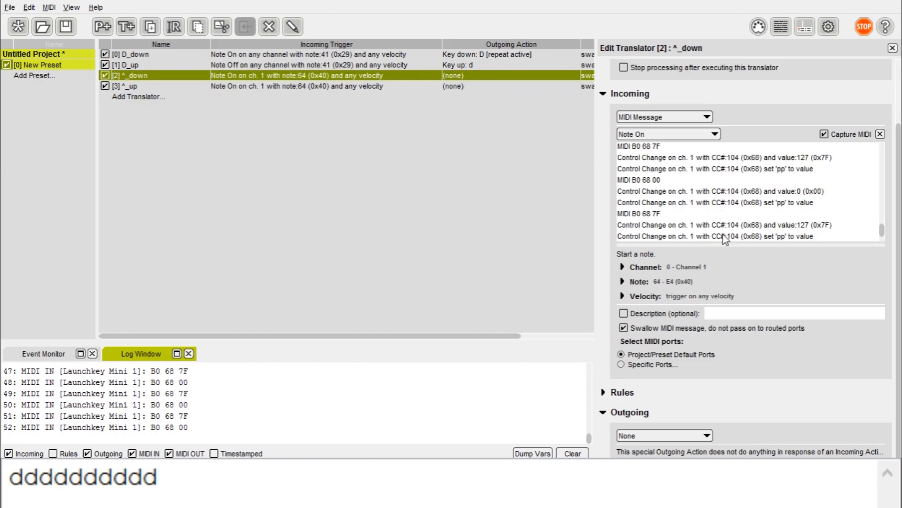
{"action": "left_click", "coordinate": [645, 266]}
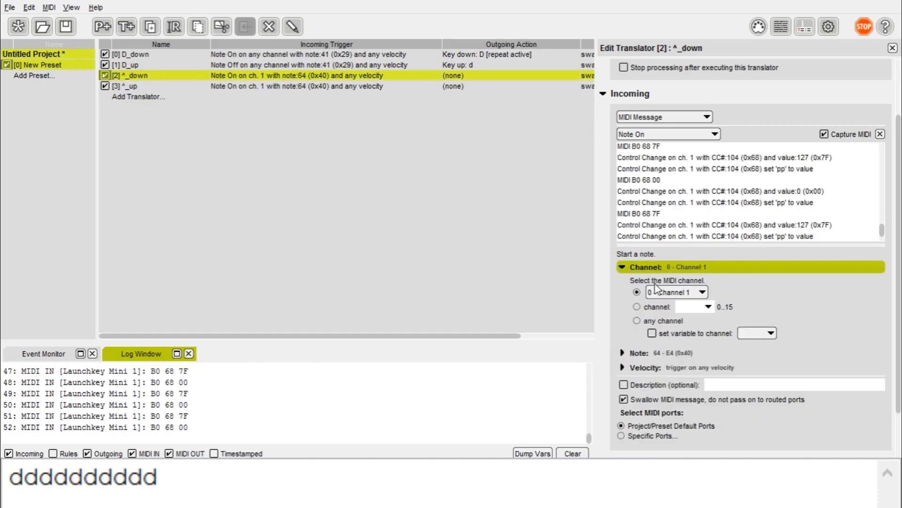
{"action": "left_click", "coordinate": [640, 320]}
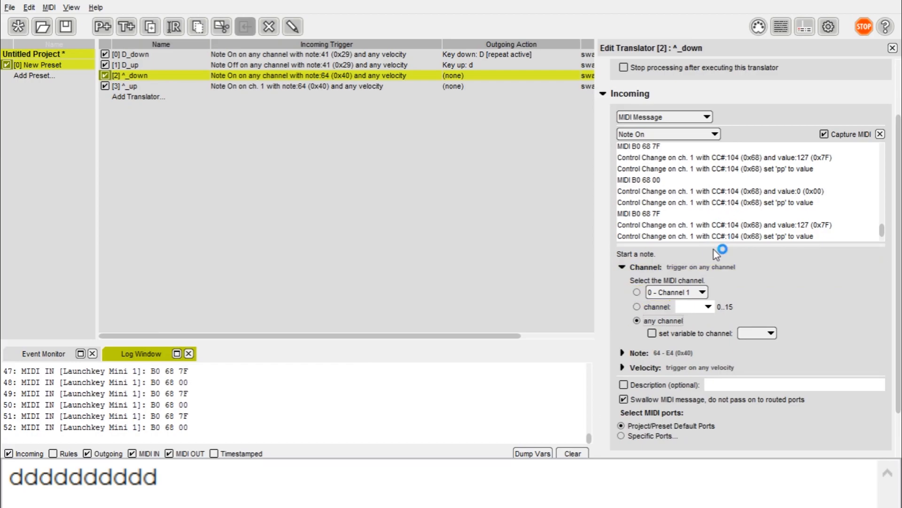
{"action": "left_click", "coordinate": [630, 267]}
{"action": "left_click", "coordinate": [634, 281]}
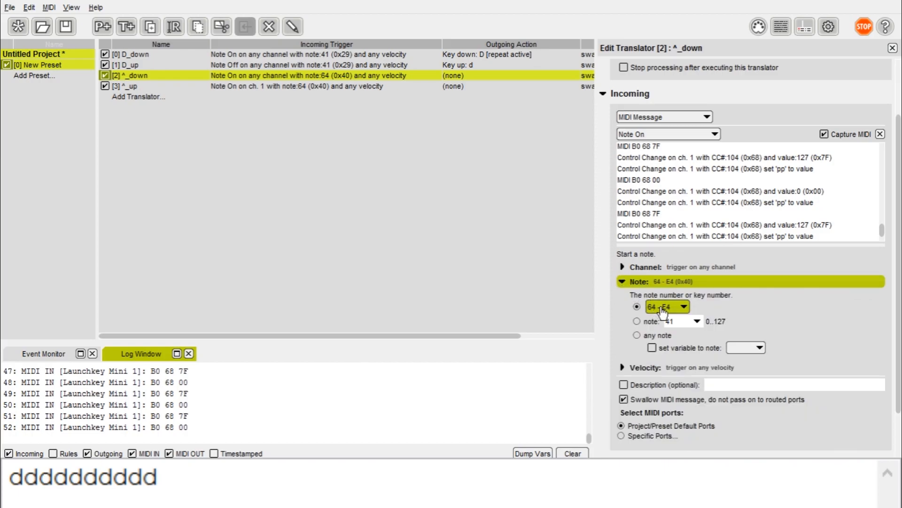
Step: Change ^_down's trigger to Control Change, controller number 104
{"action": "left_click", "coordinate": [667, 134]}
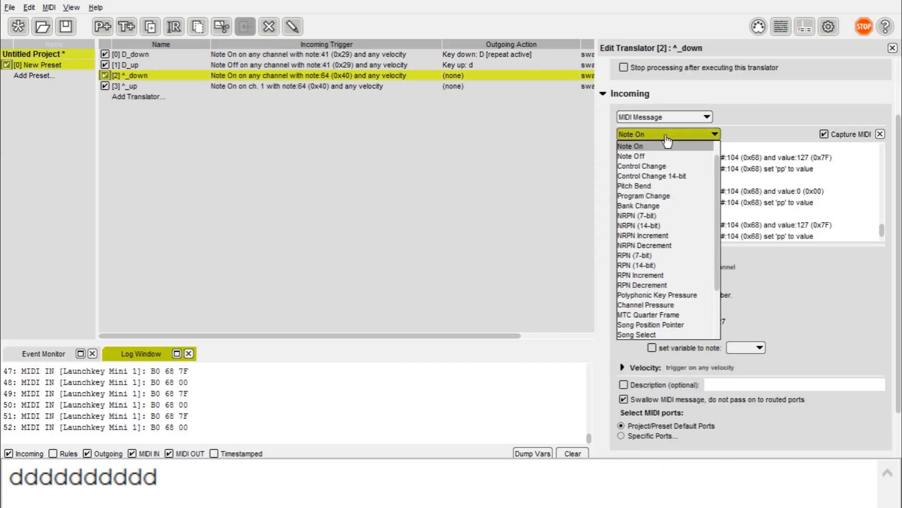
{"action": "left_click", "coordinate": [670, 166]}
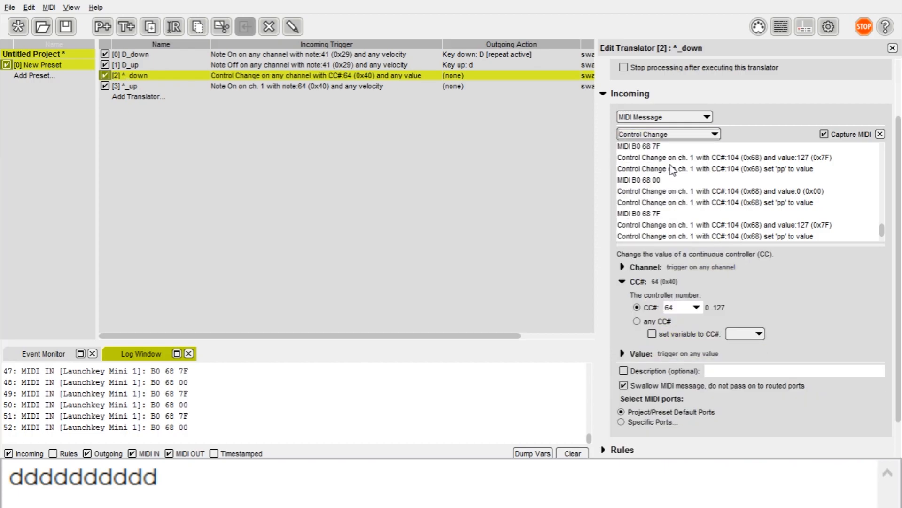
{"action": "left_click", "coordinate": [623, 267]}
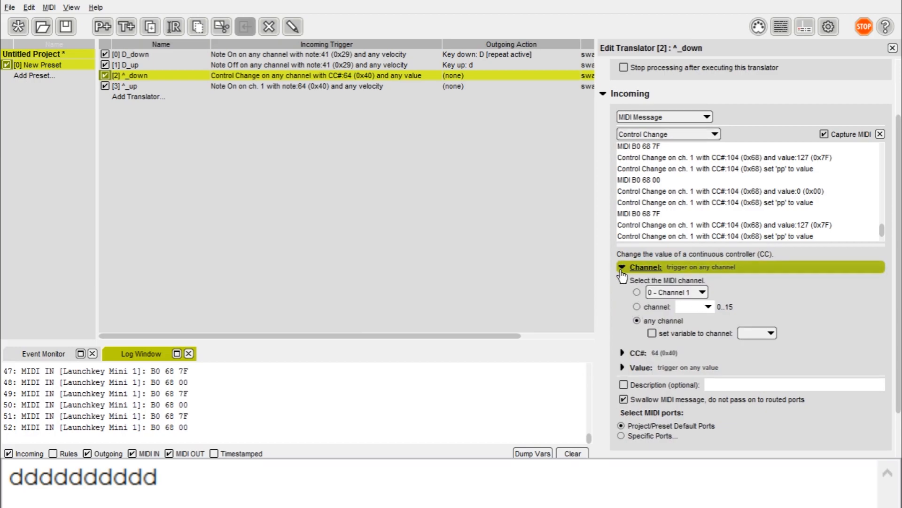
{"action": "left_click", "coordinate": [623, 267]}
{"action": "left_click", "coordinate": [622, 282]}
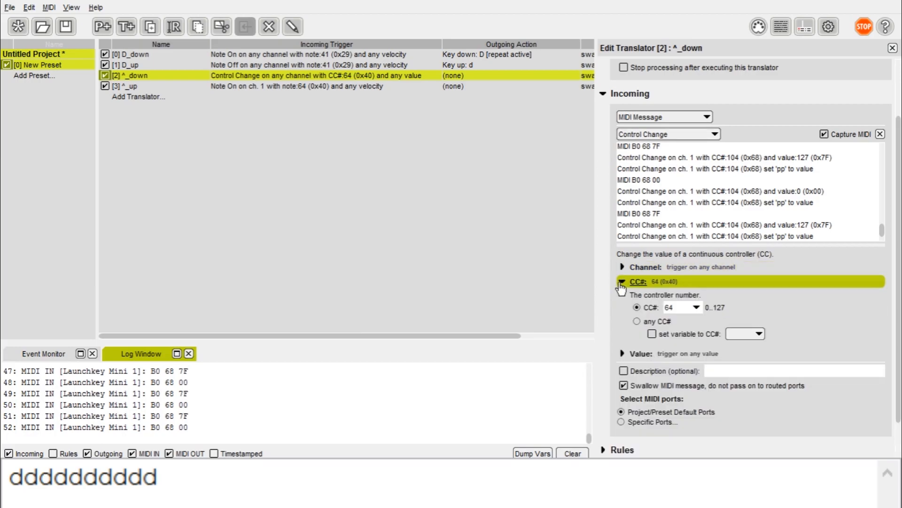
{"action": "left_click", "coordinate": [670, 307]}
{"action": "type", "text": "104"}
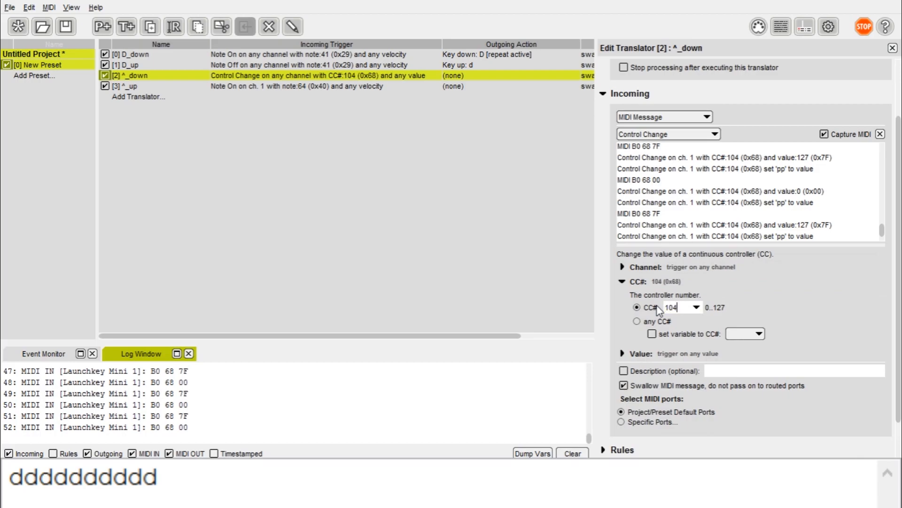
{"action": "left_click", "coordinate": [622, 281]}
{"action": "left_click", "coordinate": [623, 296]}
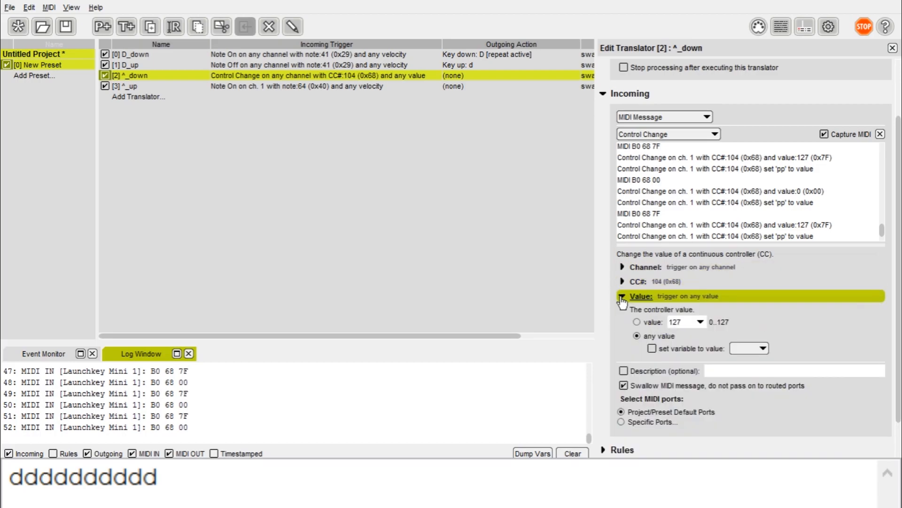
{"action": "left_click", "coordinate": [623, 297]}
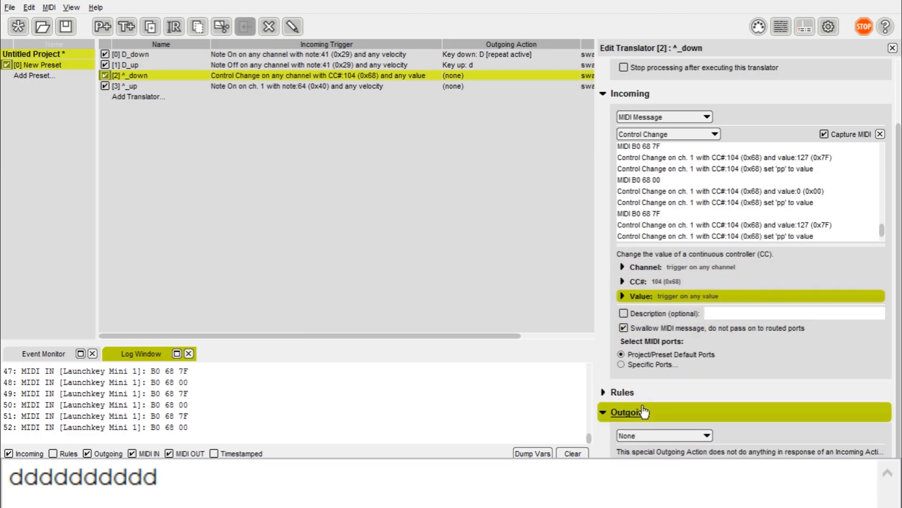
Step: Make ^_down send an Up arrow key-down keystroke
{"action": "left_click", "coordinate": [653, 436]}
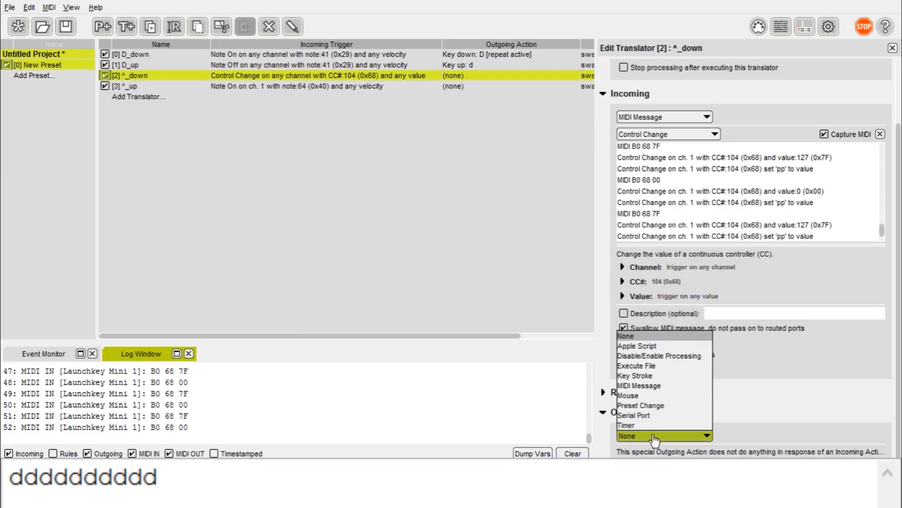
{"action": "left_click", "coordinate": [672, 375]}
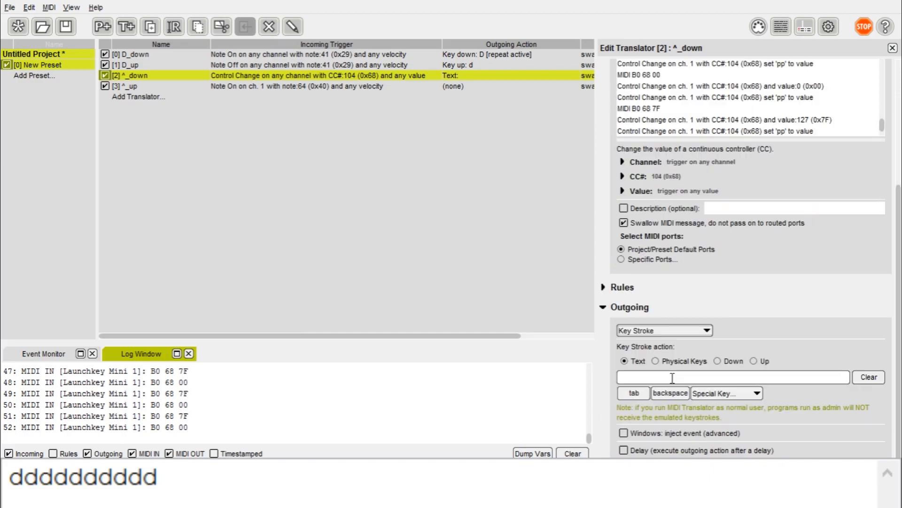
{"action": "left_click", "coordinate": [727, 363]}
{"action": "key", "text": "Up"}
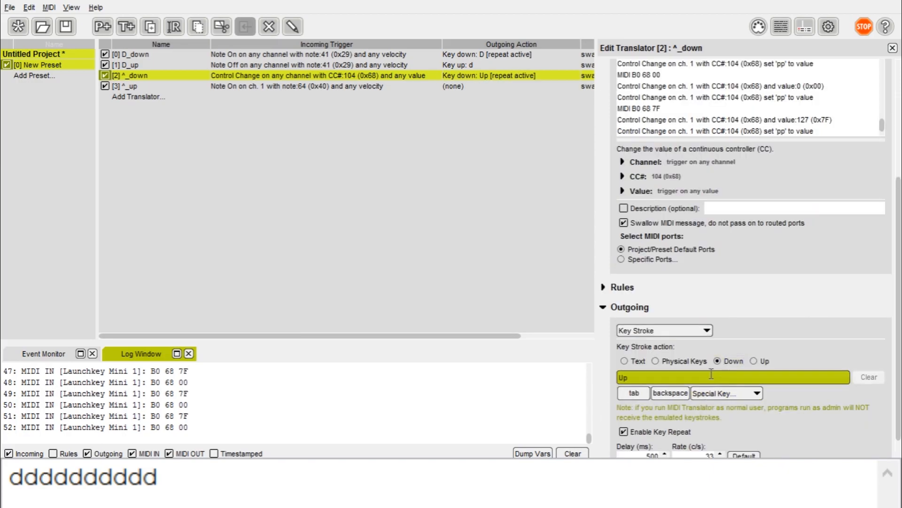
{"action": "left_click", "coordinate": [464, 87]}
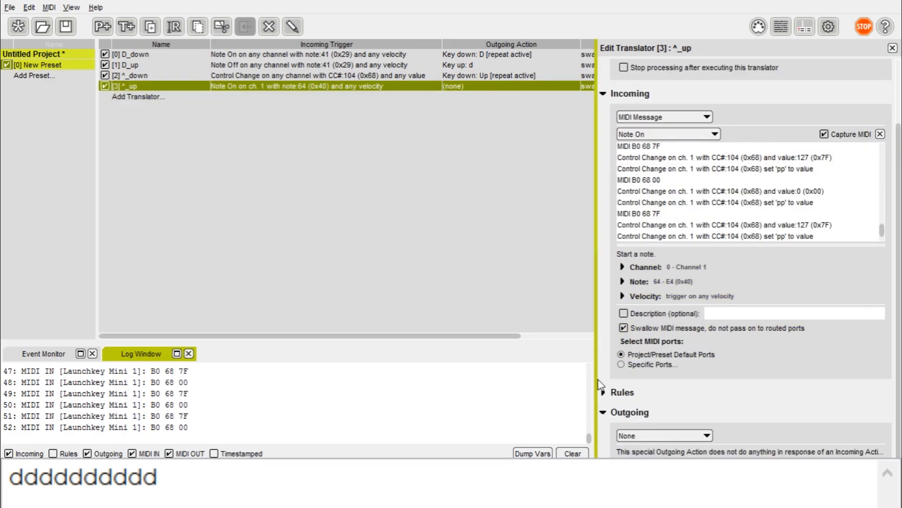
Step: Set ^_up to trigger on Control Change 104, any channel, value 127 only
{"action": "left_click", "coordinate": [651, 135]}
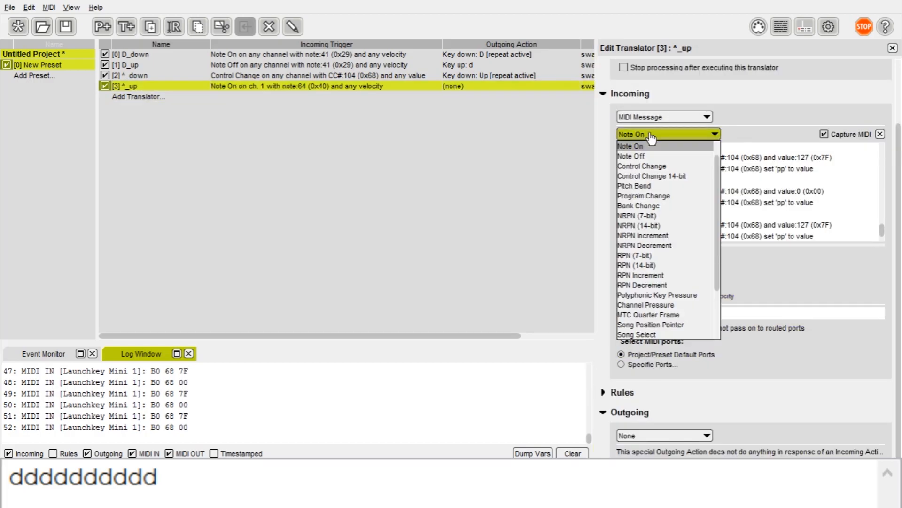
{"action": "left_click", "coordinate": [667, 168]}
{"action": "left_click", "coordinate": [644, 267]}
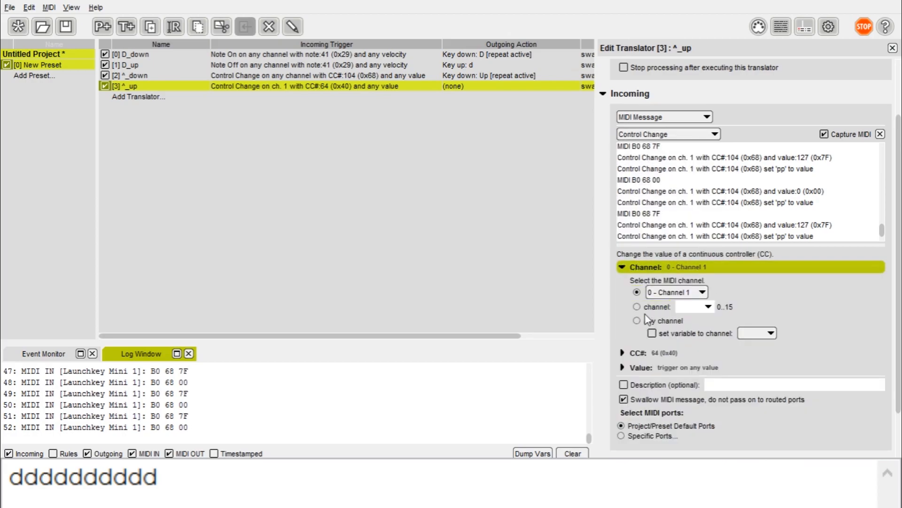
{"action": "left_click", "coordinate": [647, 319]}
{"action": "left_click", "coordinate": [638, 353]}
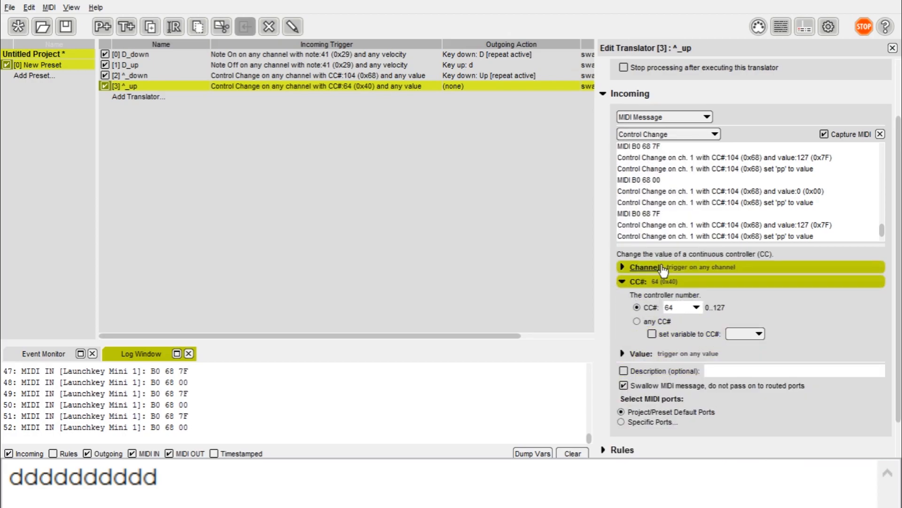
{"action": "double_click", "coordinate": [668, 308]}
{"action": "type", "text": "104"}
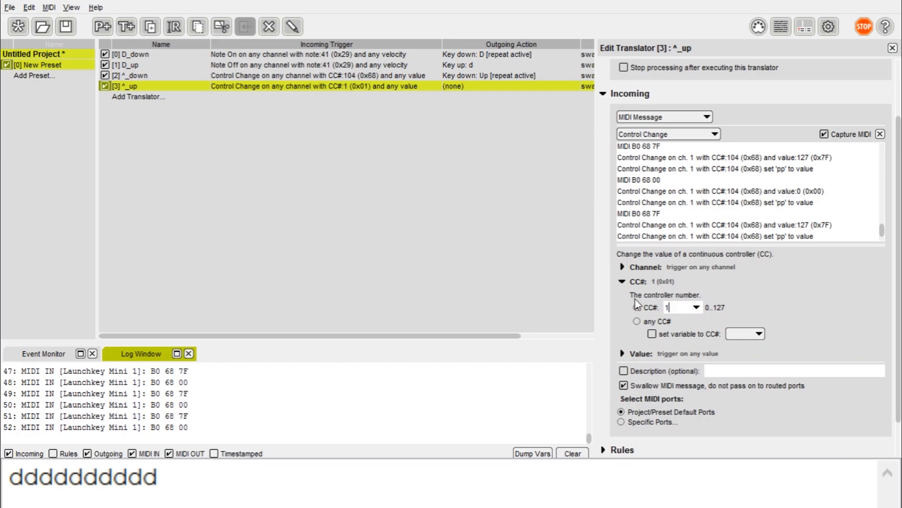
{"action": "left_click", "coordinate": [640, 354]}
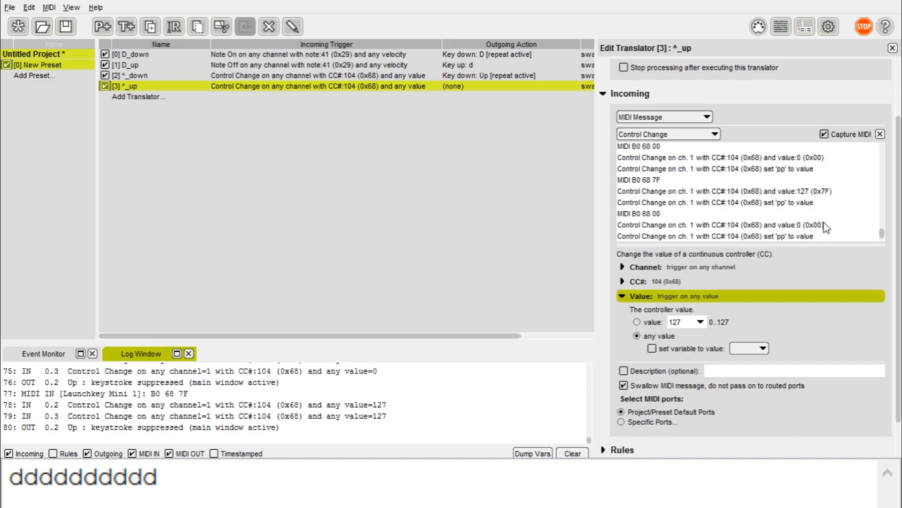
{"action": "left_click", "coordinate": [652, 324]}
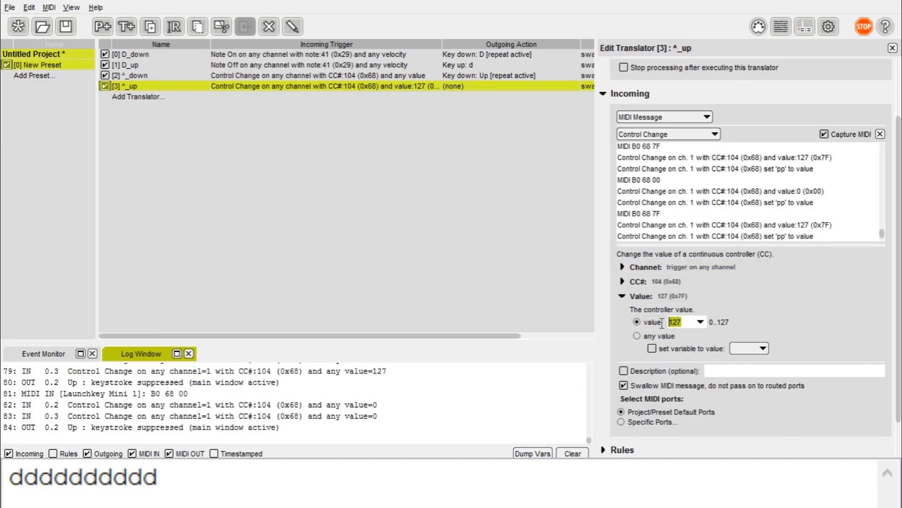
{"action": "left_click", "coordinate": [456, 74]}
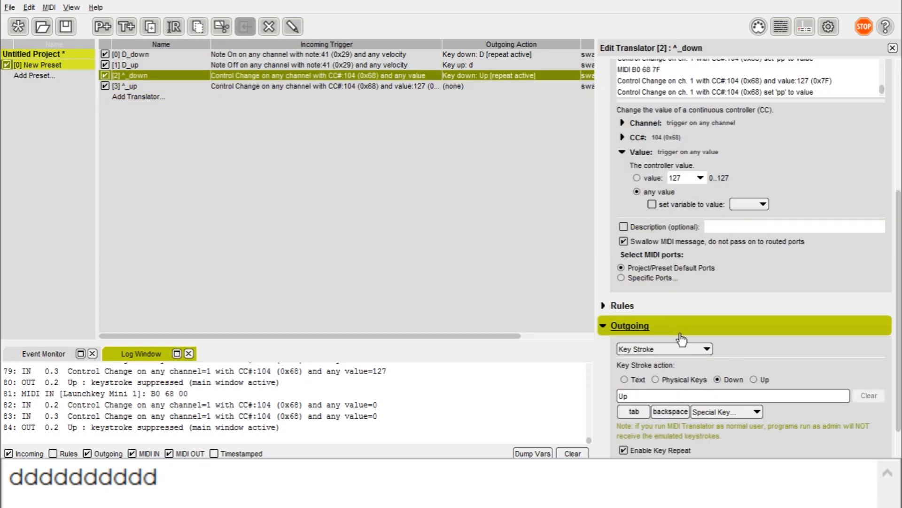
Step: Restrict ^_down to trigger only at controller value 0
{"action": "left_click", "coordinate": [683, 177]}
{"action": "left_click", "coordinate": [662, 179]}
{"action": "type", "text": "0"}
Step: Give ^_up an outgoing keystroke action set to key release
{"action": "left_click", "coordinate": [461, 88]}
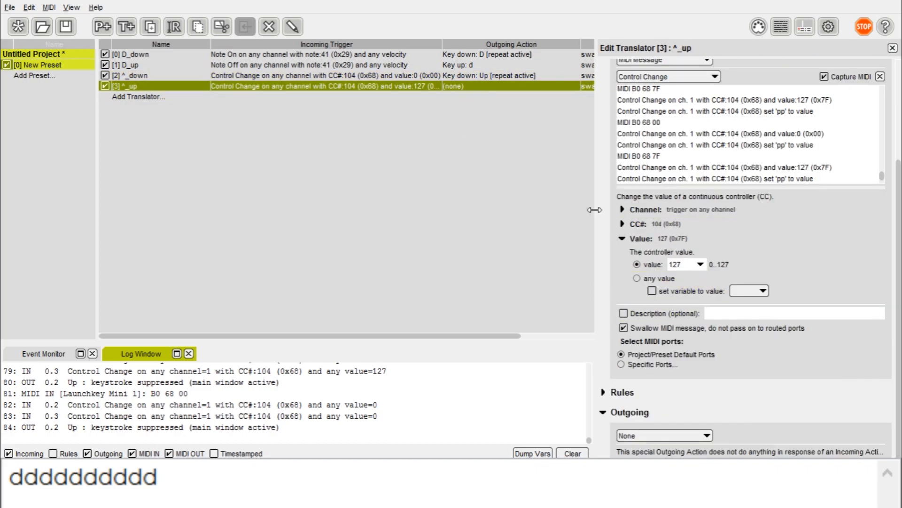
{"action": "left_click", "coordinate": [663, 435]}
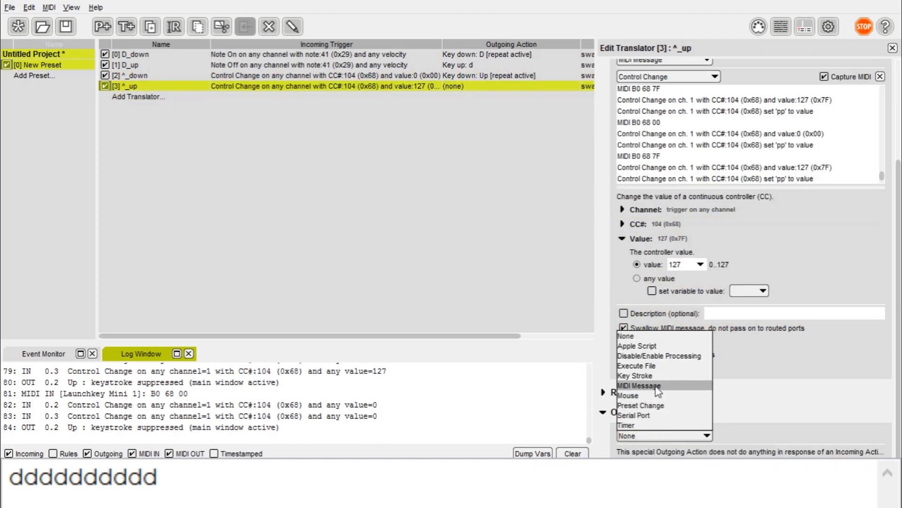
{"action": "left_click", "coordinate": [665, 374]}
{"action": "left_click", "coordinate": [754, 361]}
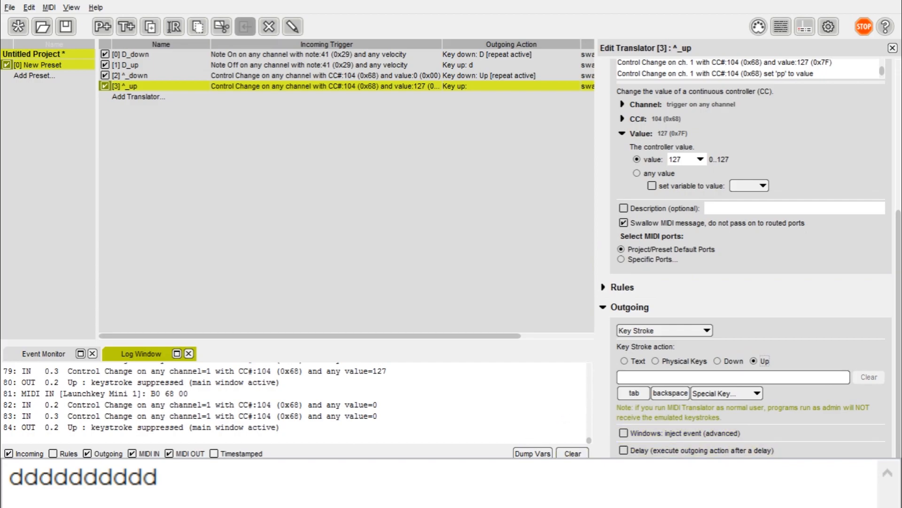
{"action": "type", "text": "dddddddddddddddddddddddddddddddddddddddddddddddd"}
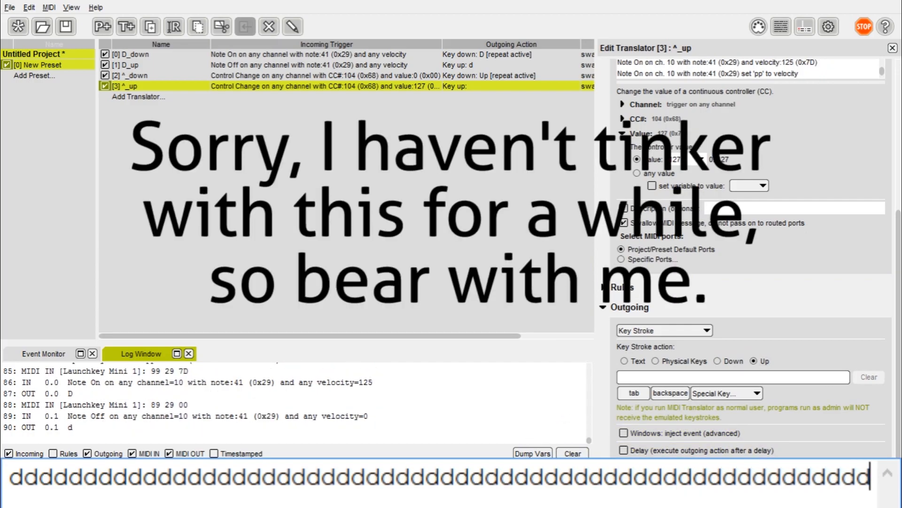
{"action": "type", "text": "dddddddddddddd"}
Step: Review the four translators and set ^_up to release the Up arrow key
{"action": "left_click", "coordinate": [336, 207]}
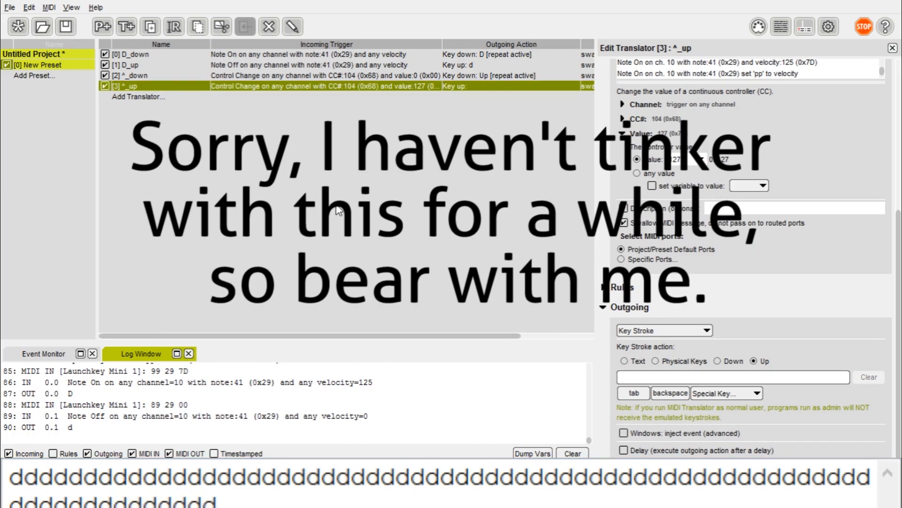
{"action": "left_click", "coordinate": [461, 69]}
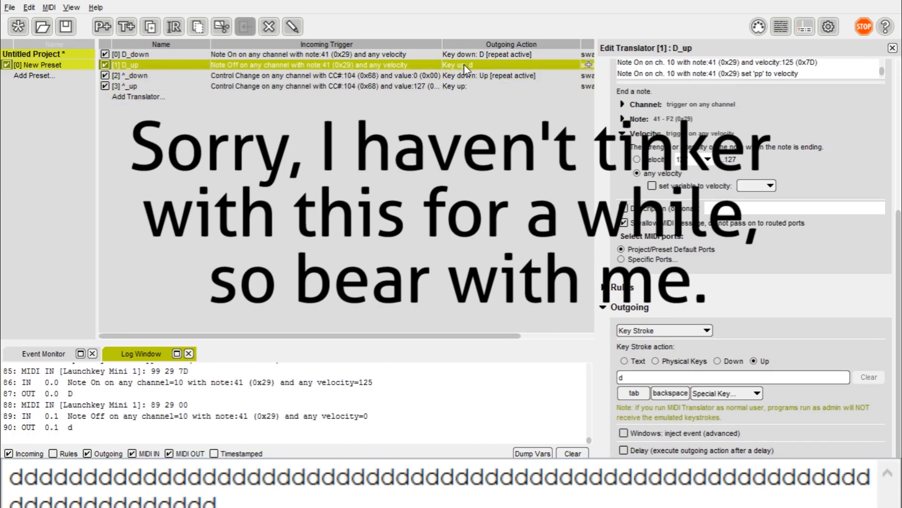
{"action": "left_click", "coordinate": [467, 52]}
{"action": "left_click", "coordinate": [467, 64]}
{"action": "left_click", "coordinate": [467, 76]}
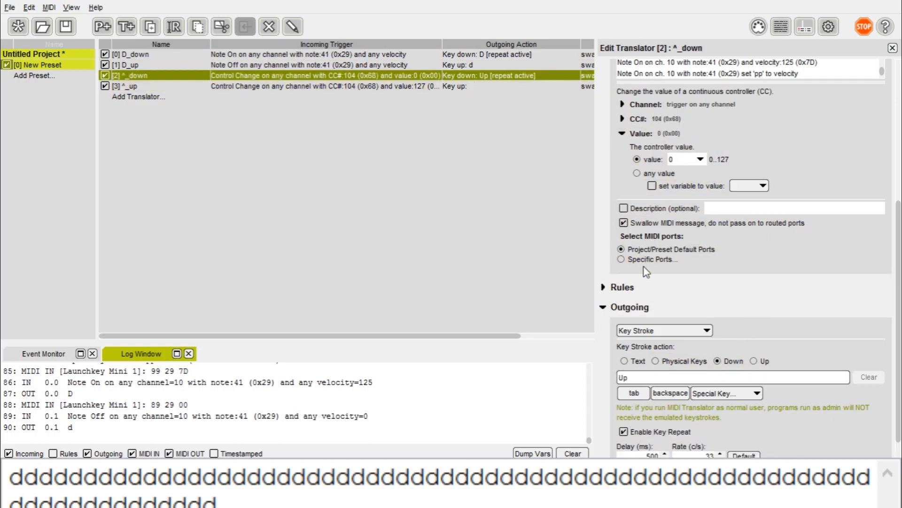
{"action": "left_click", "coordinate": [477, 87]}
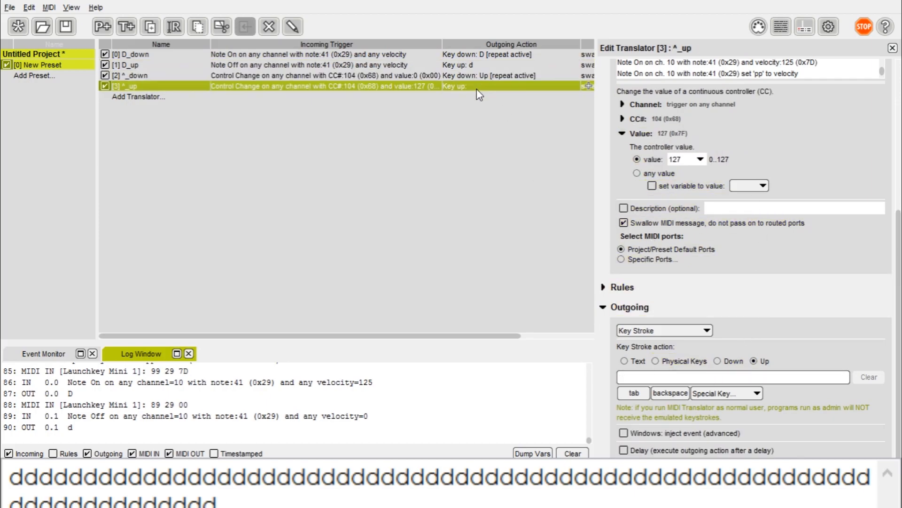
{"action": "left_click", "coordinate": [704, 374]}
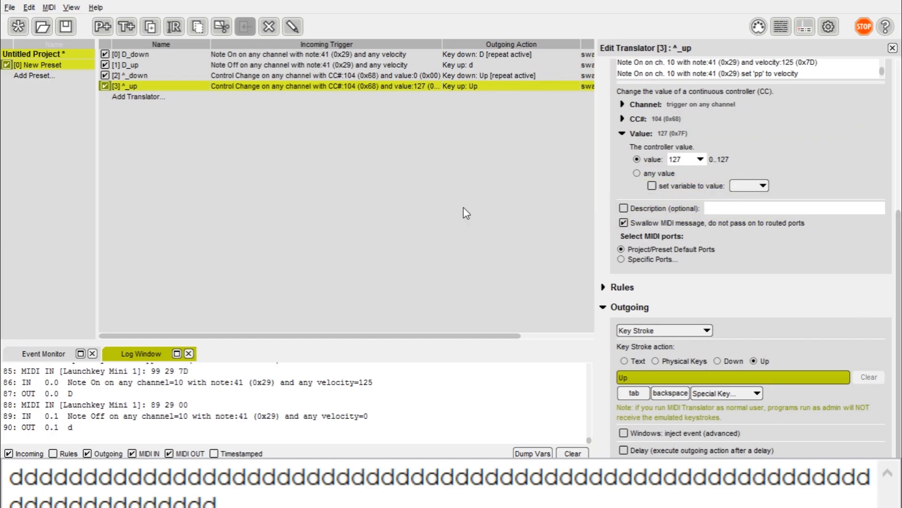
{"action": "left_click", "coordinate": [842, 135]}
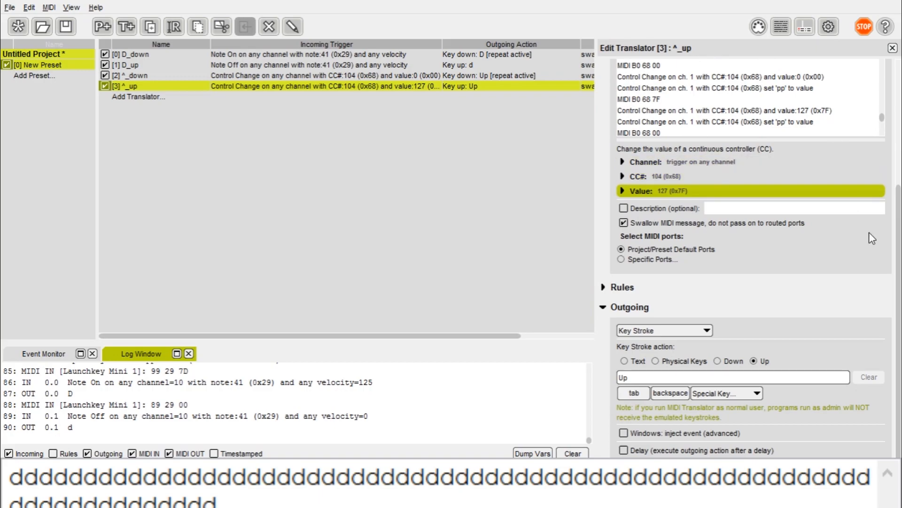
Step: Review the ^_down, ^_up and D_down translator settings
{"action": "scroll", "coordinate": [869, 235], "scroll_direction": "up", "scroll_amount": 4}
{"action": "scroll", "coordinate": [818, 213], "scroll_direction": "down", "scroll_amount": 6}
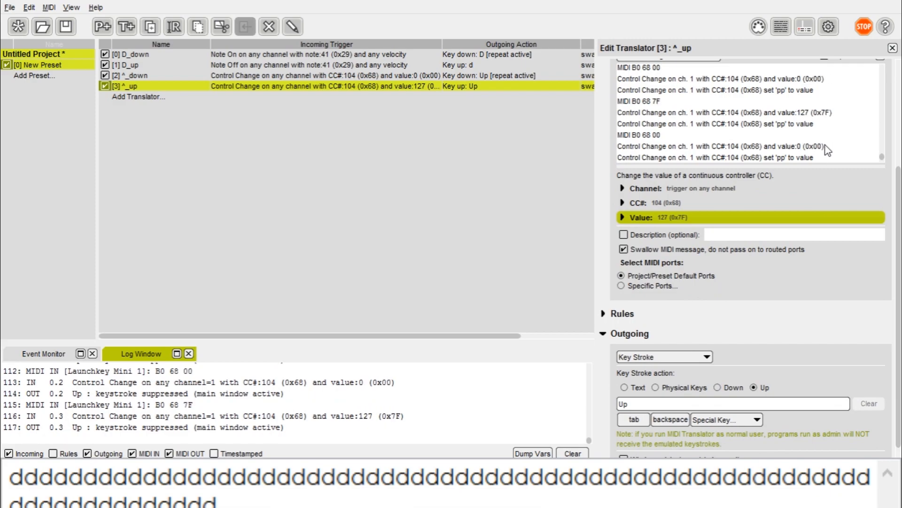
{"action": "left_click", "coordinate": [492, 75]}
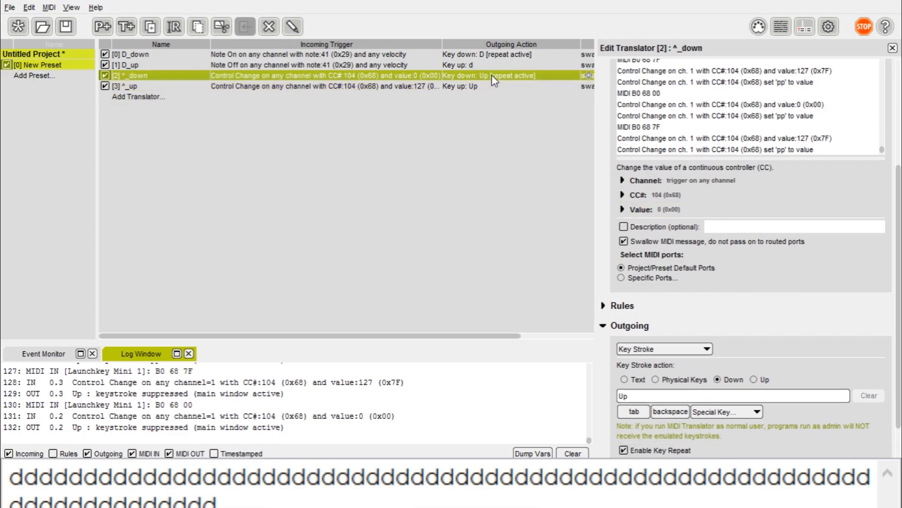
{"action": "left_click", "coordinate": [447, 86]}
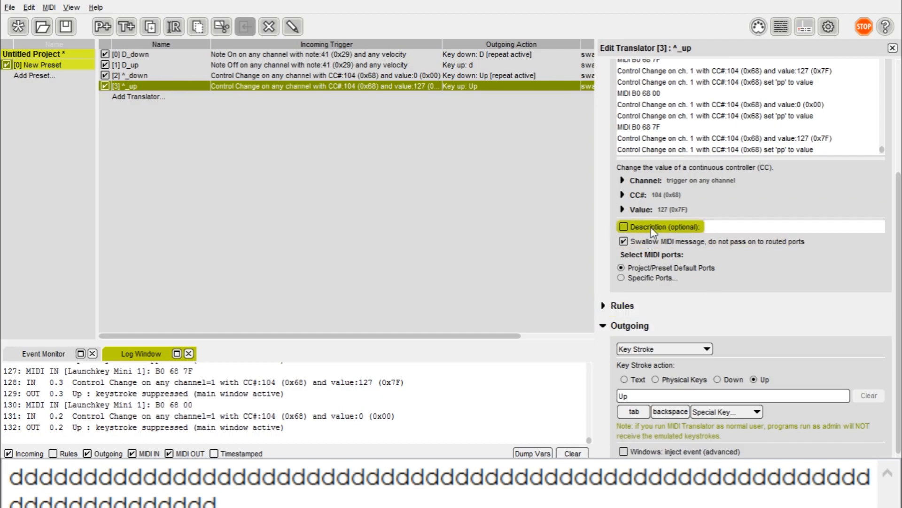
{"action": "left_click", "coordinate": [624, 209]}
{"action": "left_click", "coordinate": [460, 54]}
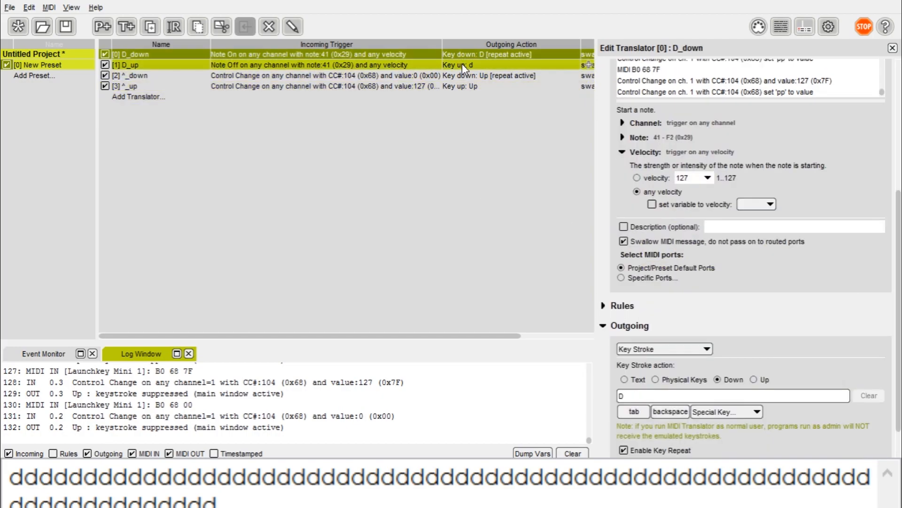
{"action": "left_click", "coordinate": [666, 396]}
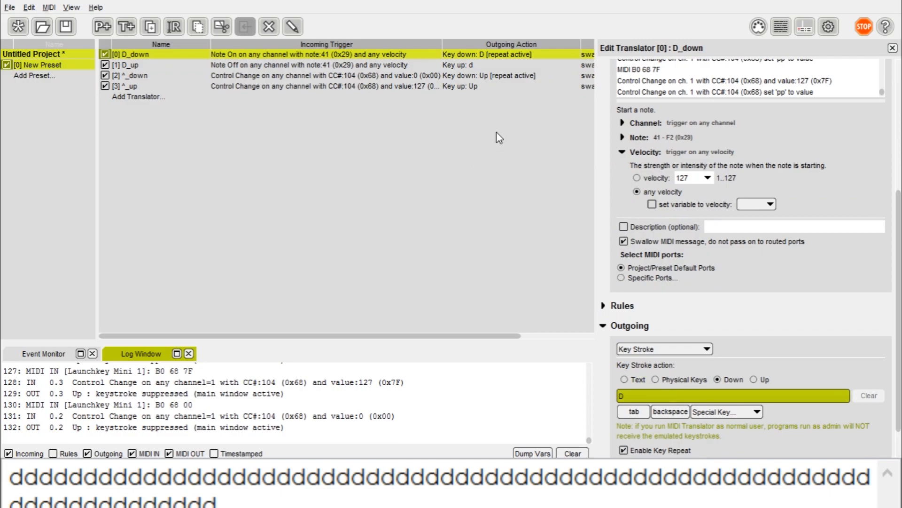
Step: Recapture D_up's released key as D
{"action": "left_click", "coordinate": [515, 66]}
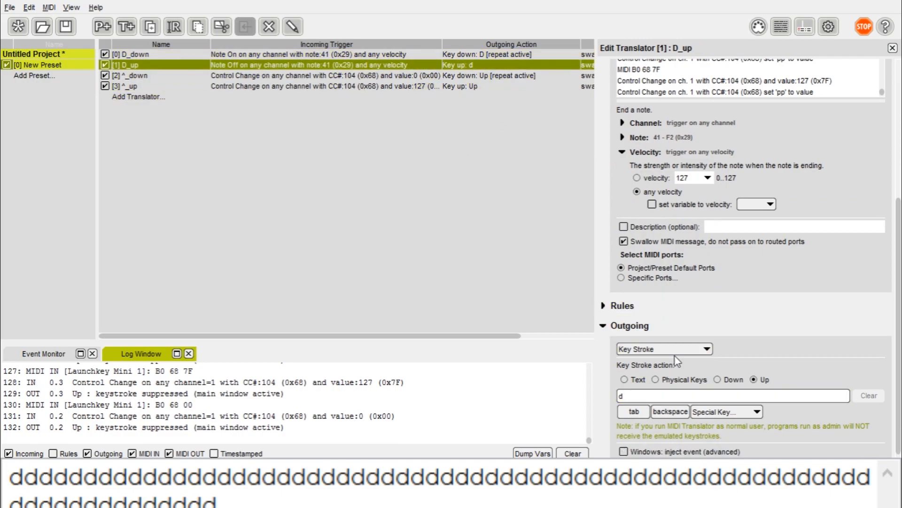
{"action": "left_click", "coordinate": [706, 392]}
{"action": "type", "text": "D"}
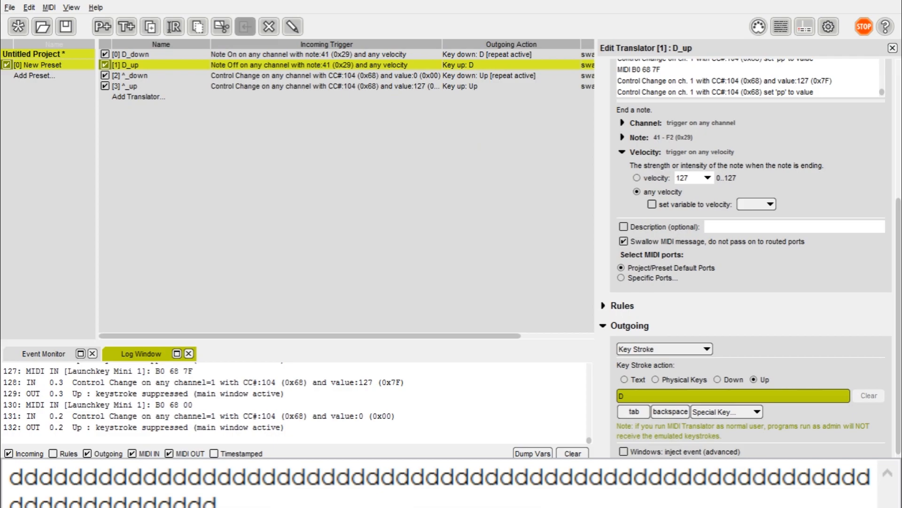
Step: Clear the test box and retest the pad, producing 'ddddd'
{"action": "left_click", "coordinate": [218, 501]}
{"action": "type", "text": "dddddddddddddddddddddddddddddddddddddddddddd"}
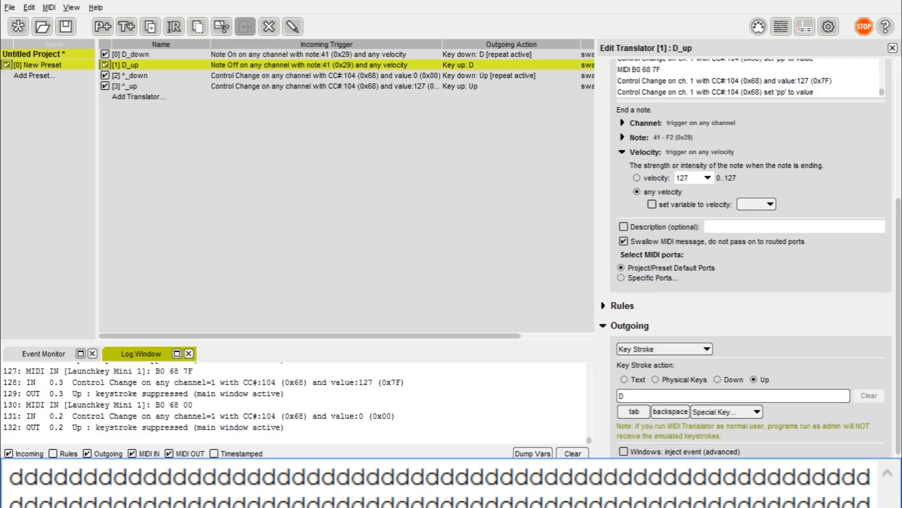
{"action": "key", "text": "ctrl+a"}
{"action": "key", "text": "BackSpace"}
{"action": "type", "text": "ddddd"}
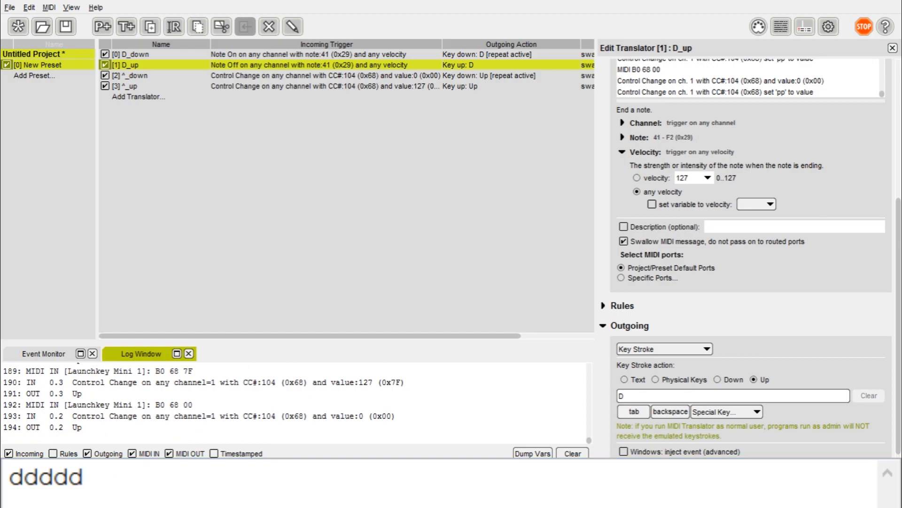
Step: Check the current key output in the test text box
{"action": "left_click", "coordinate": [85, 476]}
{"action": "key", "text": "Home"}
{"action": "key", "text": "End"}
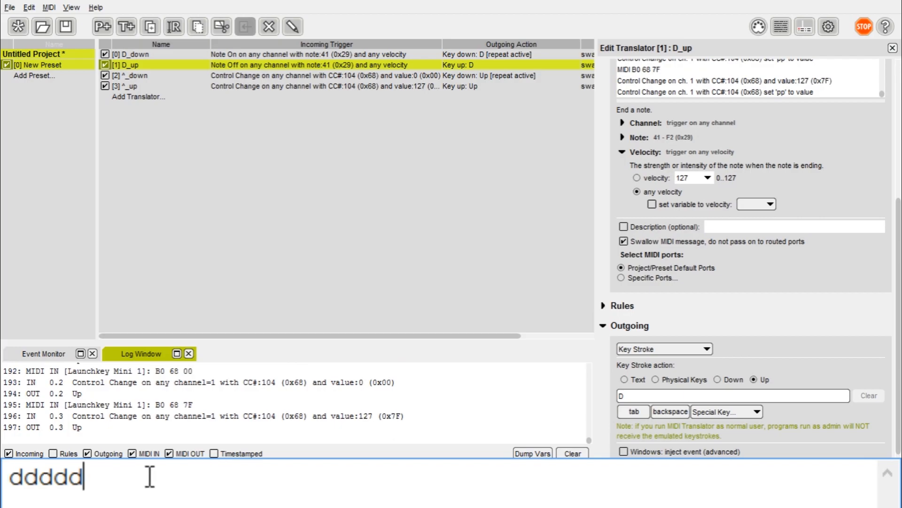
{"action": "left_click", "coordinate": [331, 112]}
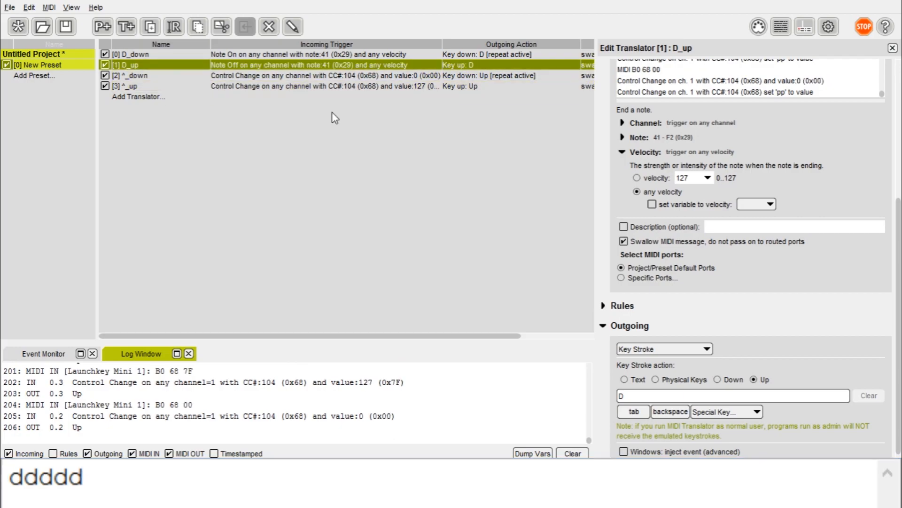
Step: Turn off Enable Key Repeat for the ^_down translator
{"action": "left_click", "coordinate": [369, 86]}
{"action": "left_click", "coordinate": [385, 76]}
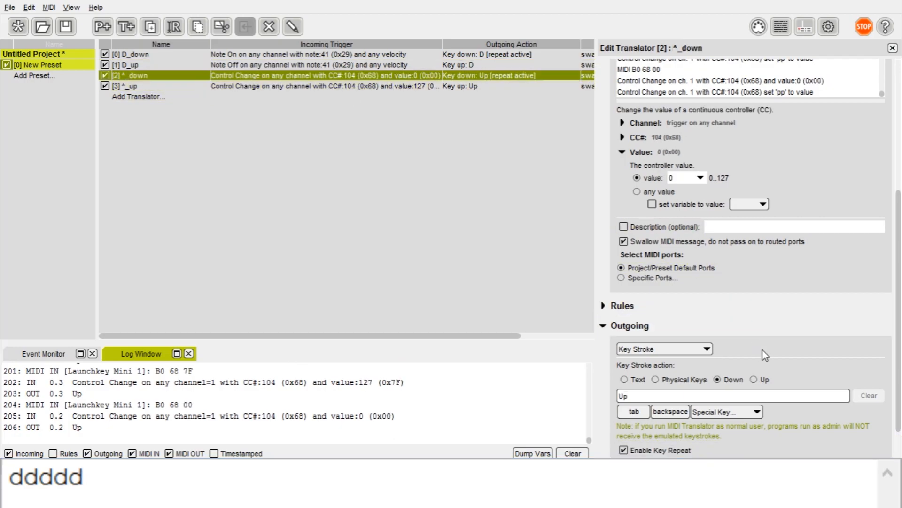
{"action": "scroll", "coordinate": [762, 355], "scroll_direction": "down", "scroll_amount": 3}
{"action": "left_click", "coordinate": [624, 392]}
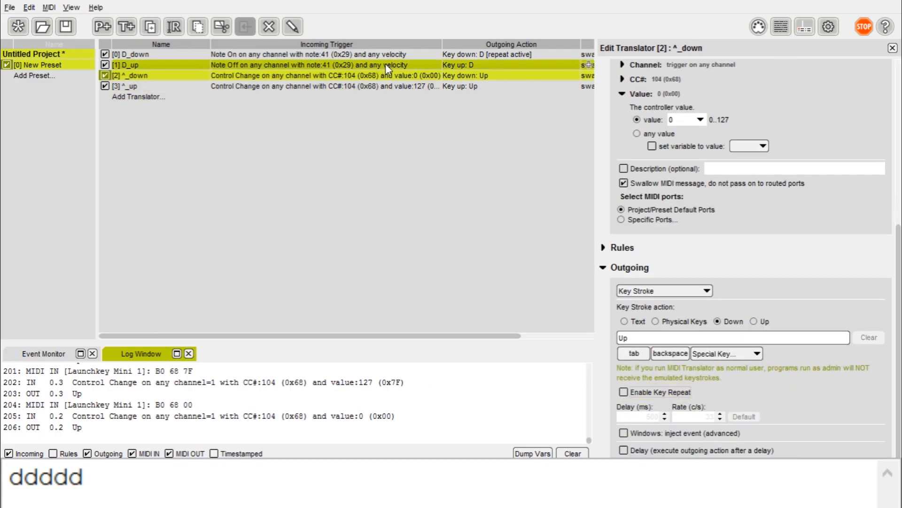
{"action": "left_click", "coordinate": [404, 86]}
{"action": "left_click", "coordinate": [424, 76]}
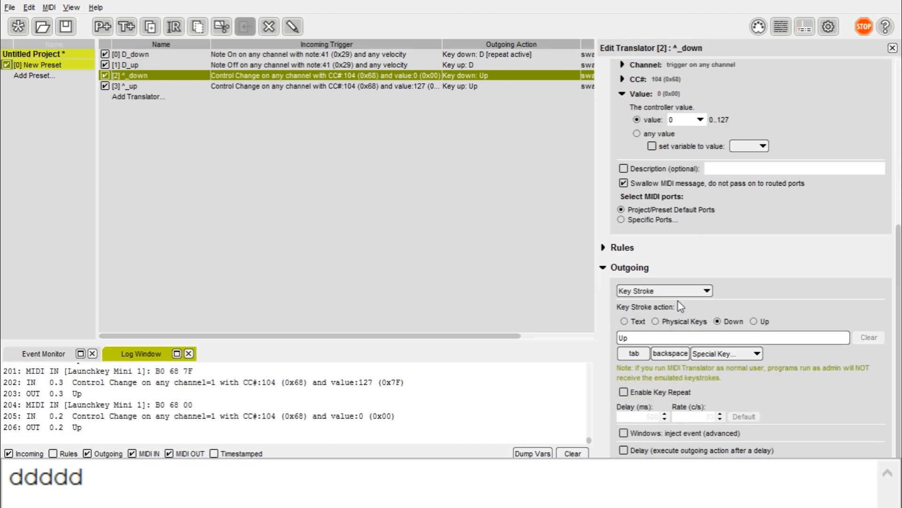
Step: Test the Home, Right and Up key mappings in the test text box
{"action": "left_click", "coordinate": [291, 480]}
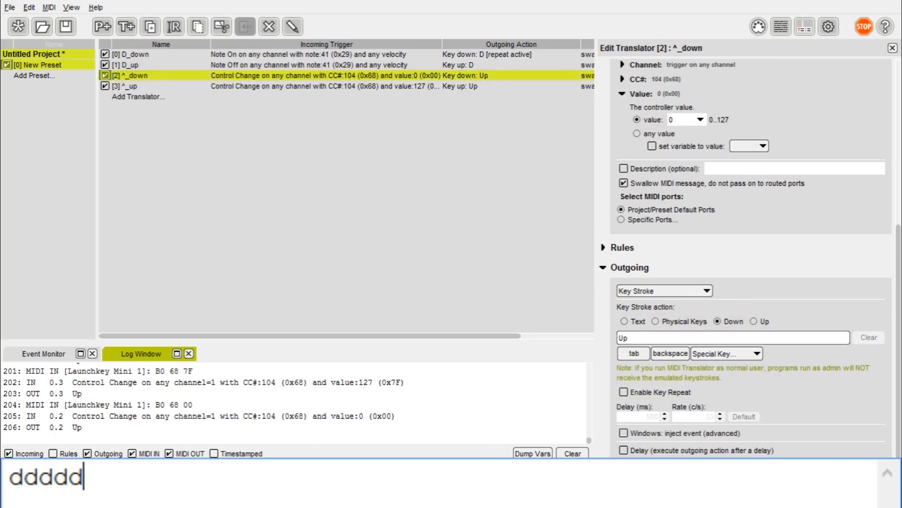
{"action": "key", "text": "Home"}
{"action": "key", "text": "Right"}
{"action": "key", "text": "Right"}
{"action": "key", "text": "Right"}
{"action": "key", "text": "Right"}
{"action": "key", "text": "Up"}
{"action": "key", "text": "Up"}
{"action": "key", "text": "Right"}
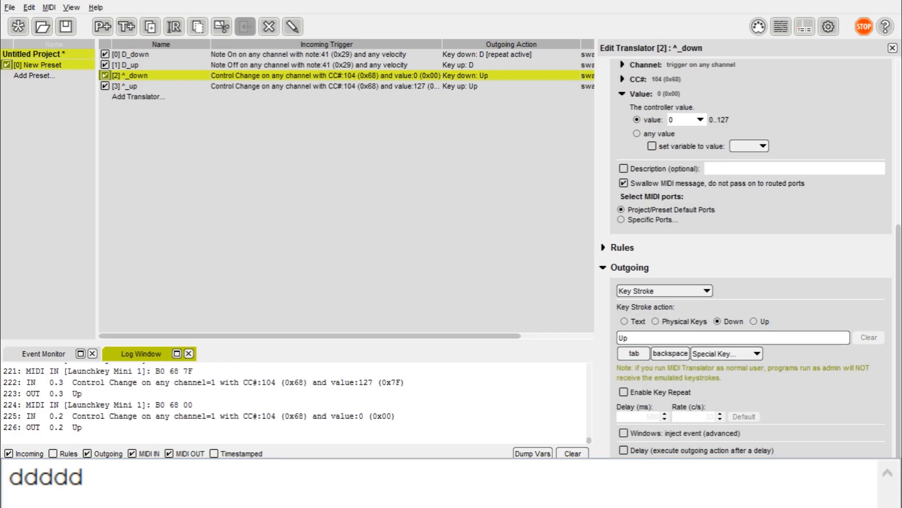
Step: Add a new translator to the list below ^_down
{"action": "left_click", "coordinate": [130, 76]}
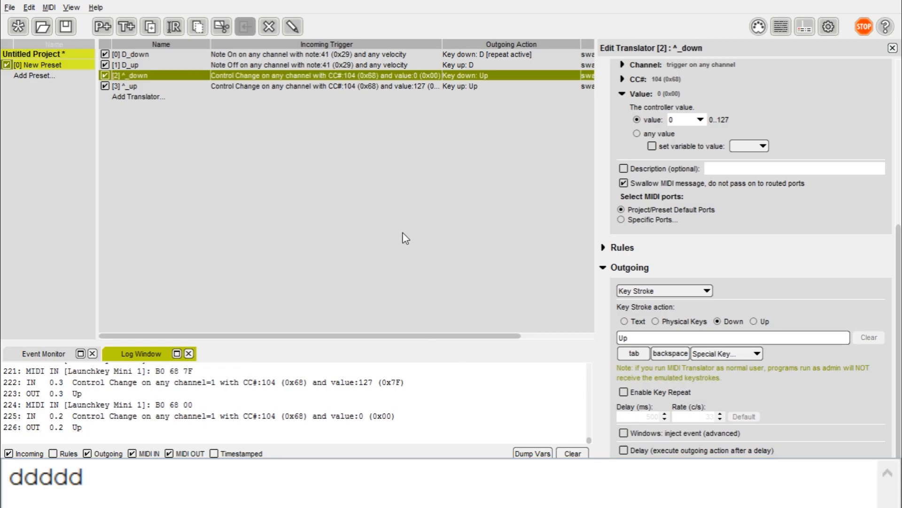
{"action": "right_click", "coordinate": [209, 170]}
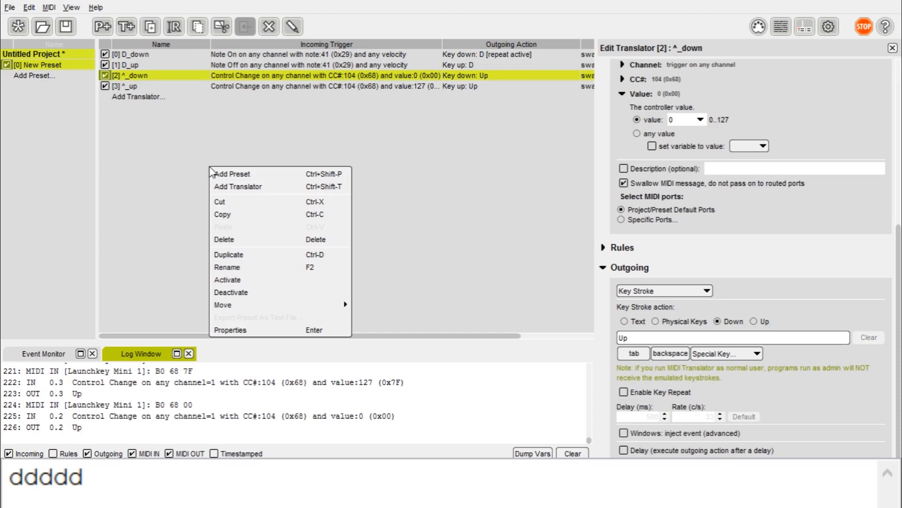
{"action": "left_click", "coordinate": [261, 187]}
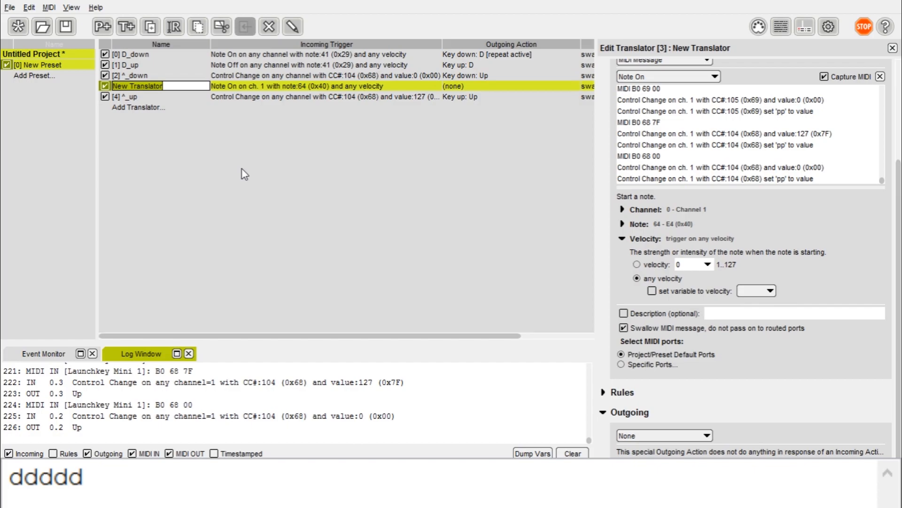
Step: Name the new translator 'Mouse' and set its incoming trigger to Control Change
{"action": "type", "text": "Mouse"}
{"action": "key", "text": "Return"}
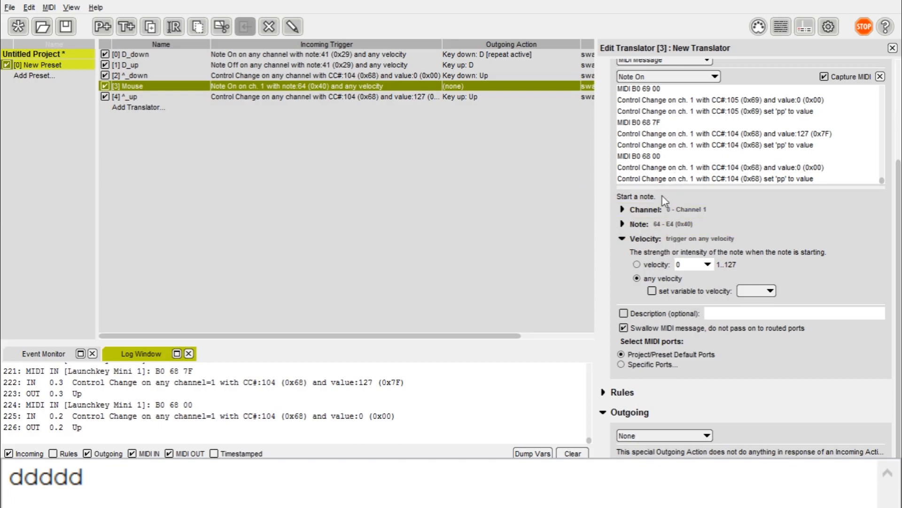
{"action": "scroll", "coordinate": [659, 185], "scroll_direction": "up", "scroll_amount": 2}
{"action": "left_click", "coordinate": [683, 129]}
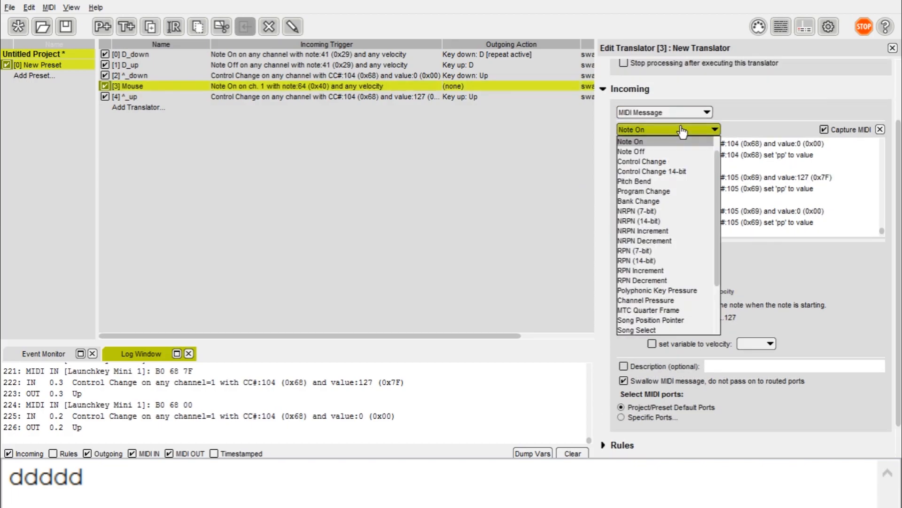
{"action": "left_click", "coordinate": [689, 165]}
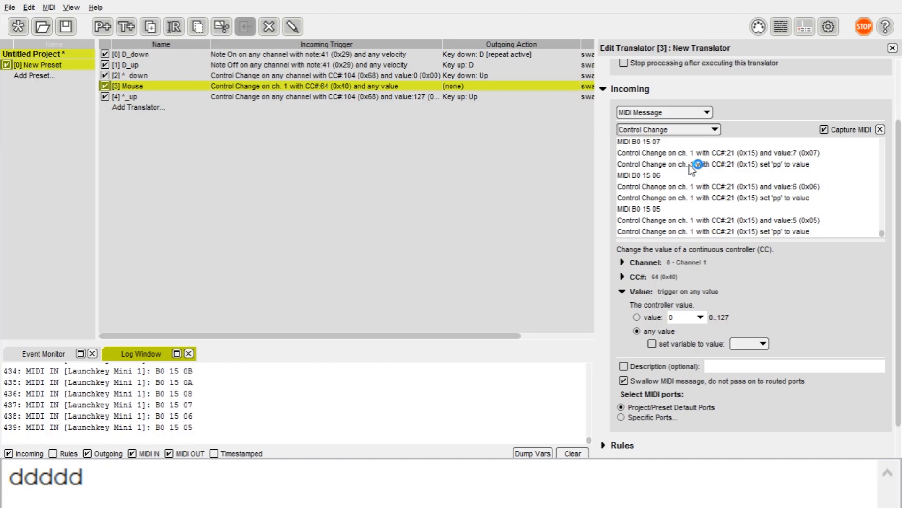
Step: Set the trigger to any channel, CC# 21 and value 0
{"action": "left_click", "coordinate": [638, 277]}
{"action": "left_click", "coordinate": [634, 262]}
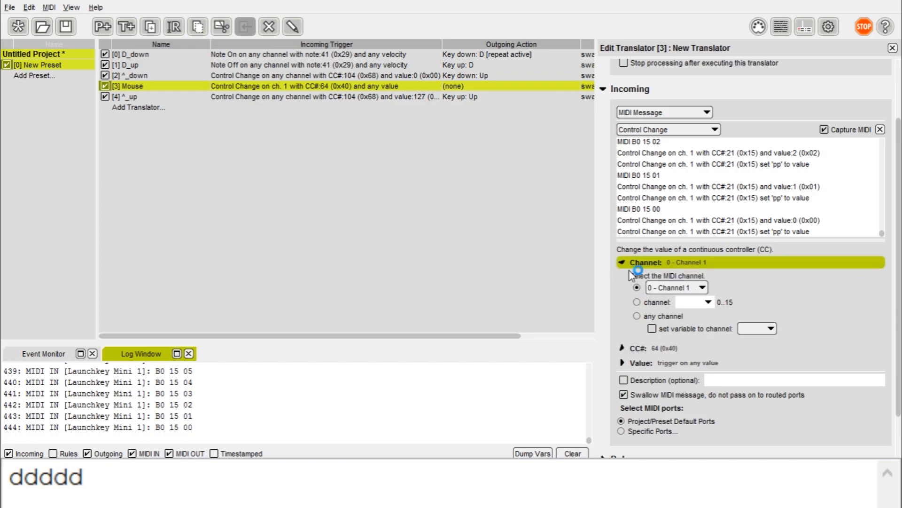
{"action": "left_click", "coordinate": [638, 316]}
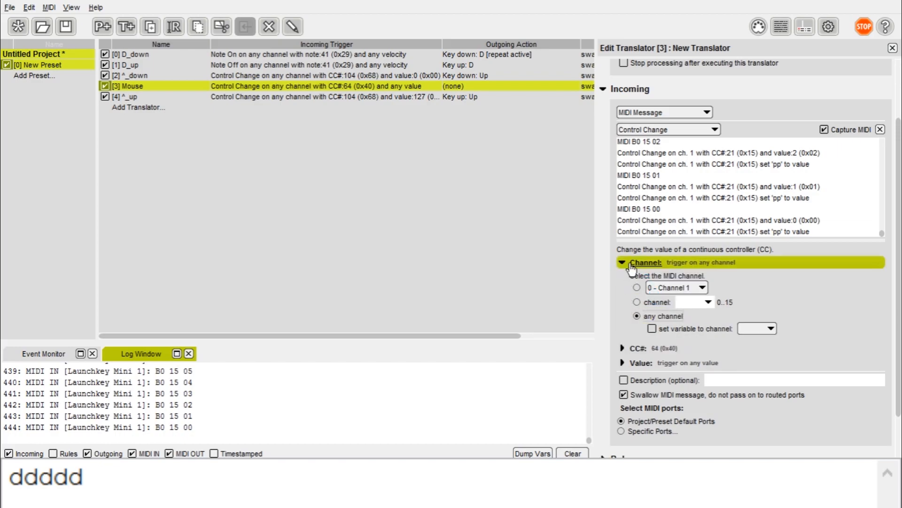
{"action": "left_click", "coordinate": [631, 349]}
{"action": "left_click_drag", "start_coordinate": [684, 303], "coordinate": [600, 303]}
{"action": "type", "text": "21"}
{"action": "left_click", "coordinate": [625, 349]}
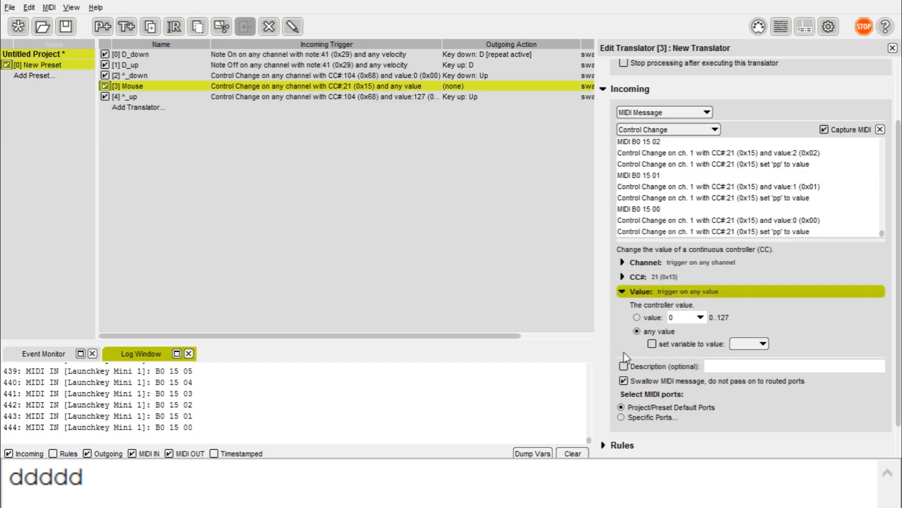
{"action": "left_click", "coordinate": [640, 319]}
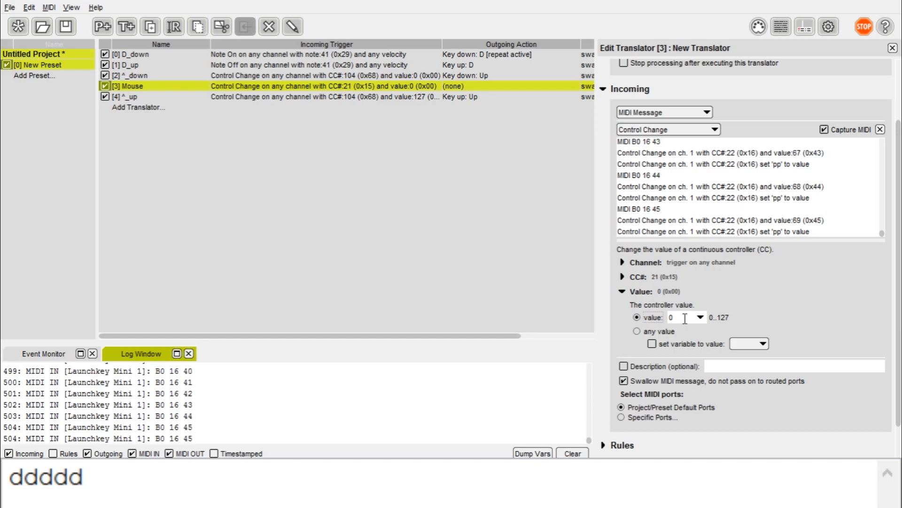
Step: Set the Mouse translator's outgoing action to Mouse, moving to X=0, Y=0
{"action": "scroll", "coordinate": [694, 348], "scroll_direction": "down", "scroll_amount": 2}
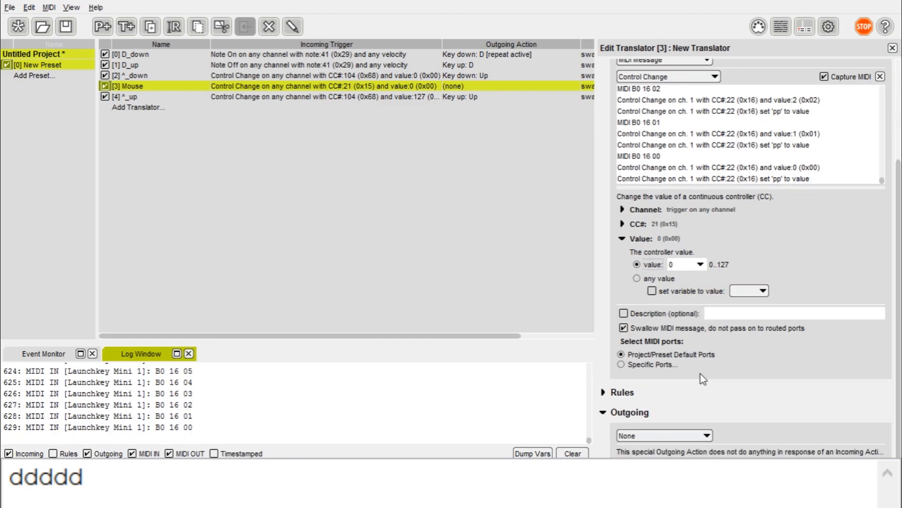
{"action": "left_click", "coordinate": [665, 436]}
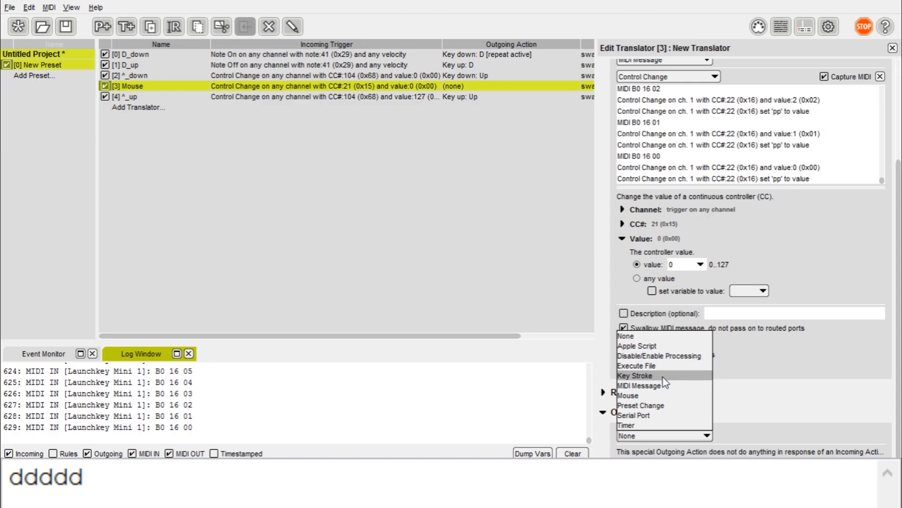
{"action": "left_click", "coordinate": [649, 397]}
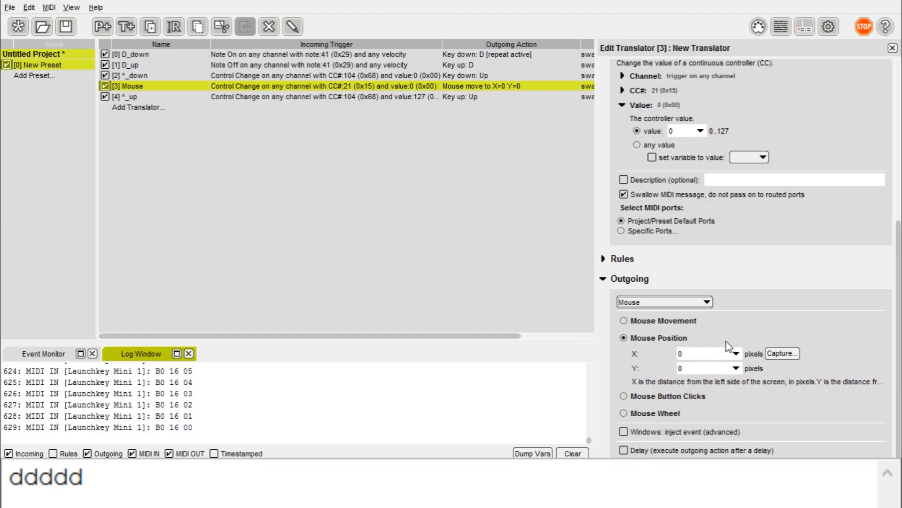
Step: Try storing the value in a variable, then make the trigger accept any CC 21 value
{"action": "scroll", "coordinate": [729, 350], "scroll_direction": "up", "scroll_amount": 3}
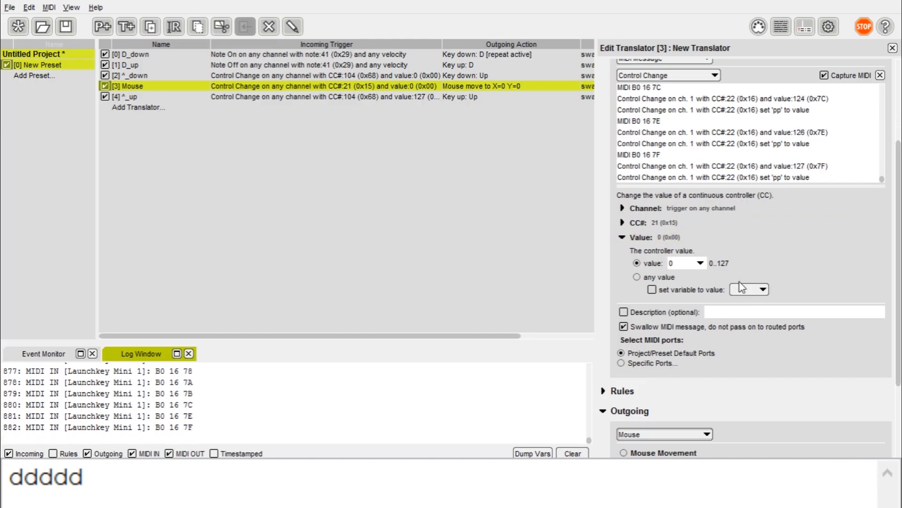
{"action": "left_click", "coordinate": [719, 289]}
{"action": "left_click", "coordinate": [750, 303]}
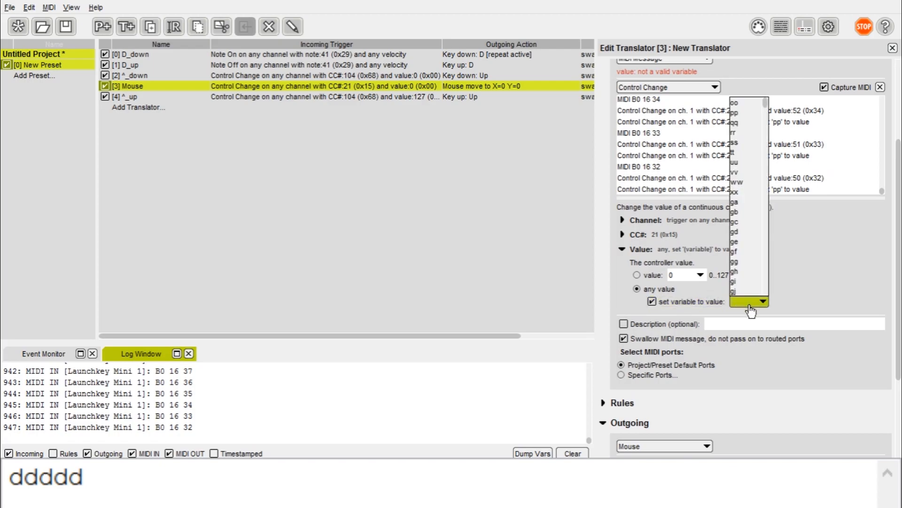
{"action": "left_click", "coordinate": [750, 306]}
{"action": "left_click", "coordinate": [643, 276]}
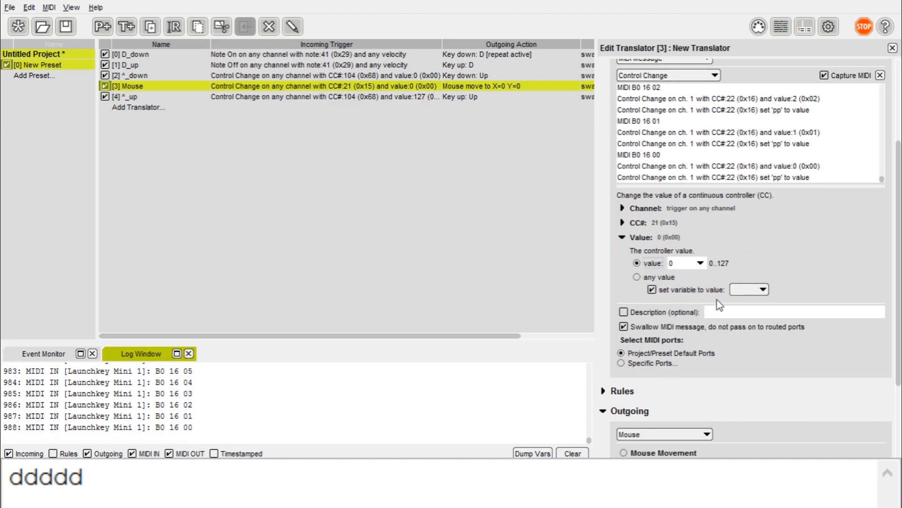
{"action": "left_click", "coordinate": [652, 291]}
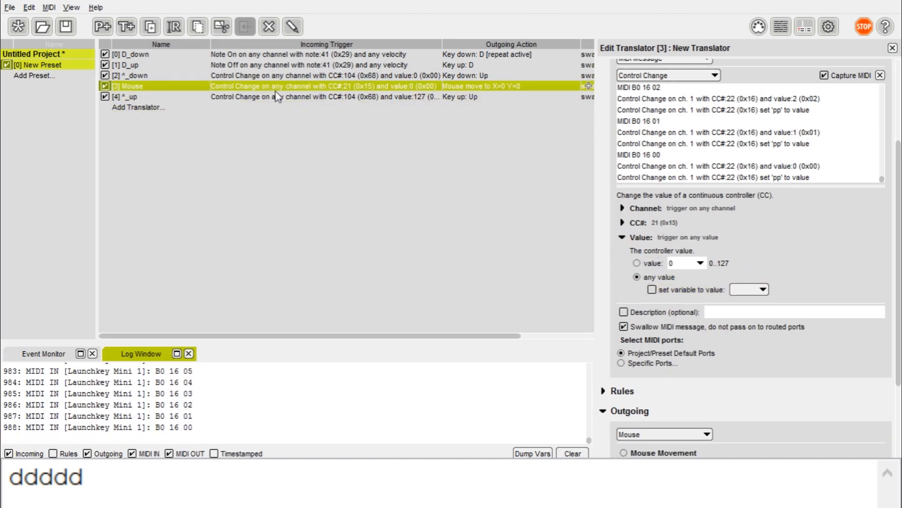
Step: Duplicate the Mouse translator and open the copy for editing
{"action": "right_click", "coordinate": [278, 96]}
{"action": "left_click", "coordinate": [333, 181]}
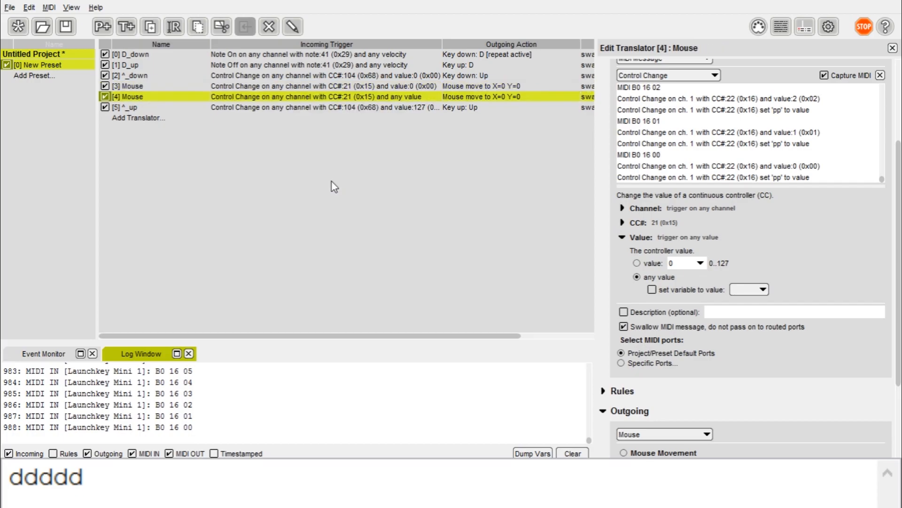
{"action": "left_click", "coordinate": [203, 86]}
{"action": "left_click", "coordinate": [205, 96], "text": "shift"}
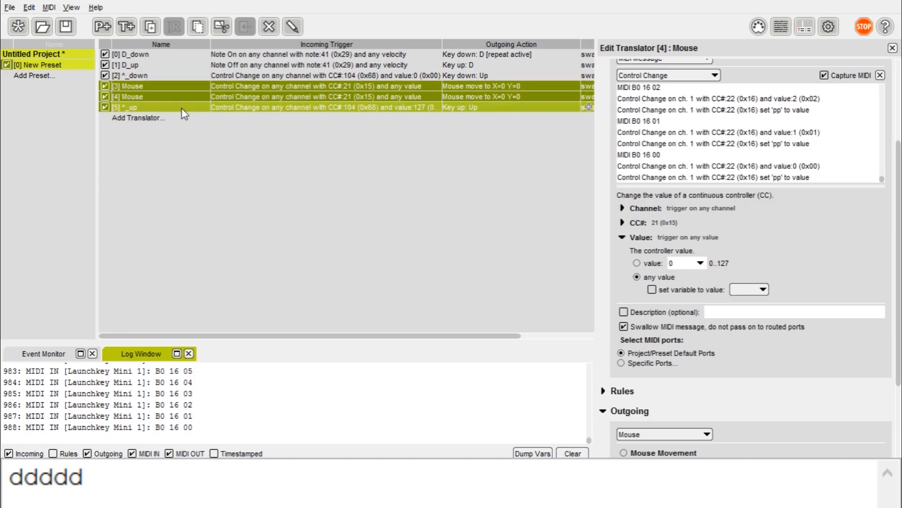
{"action": "left_click", "coordinate": [151, 107]}
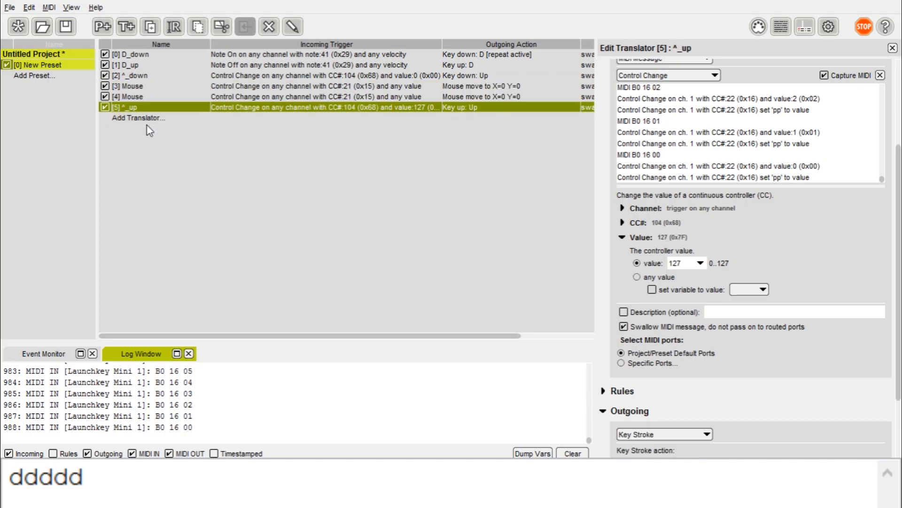
{"action": "mouse_move", "coordinate": [132, 107]}
{"action": "left_mouse_down"}
{"action": "mouse_move", "coordinate": [132, 92]}
{"action": "mouse_move", "coordinate": [128, 112]}
{"action": "left_mouse_up"}
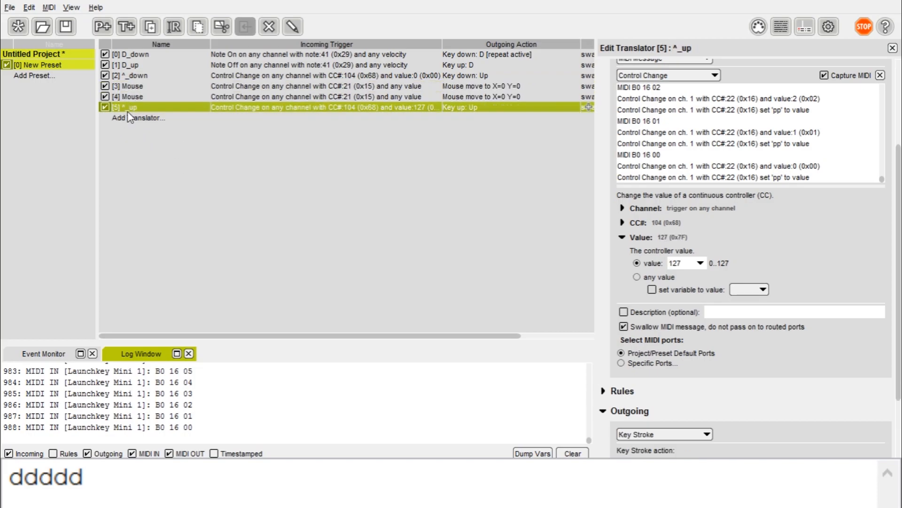
{"action": "left_click", "coordinate": [140, 97]}
{"action": "scroll", "coordinate": [715, 378], "scroll_direction": "down", "scroll_amount": 3}
{"action": "scroll", "coordinate": [715, 378], "scroll_direction": "up", "scroll_amount": 3}
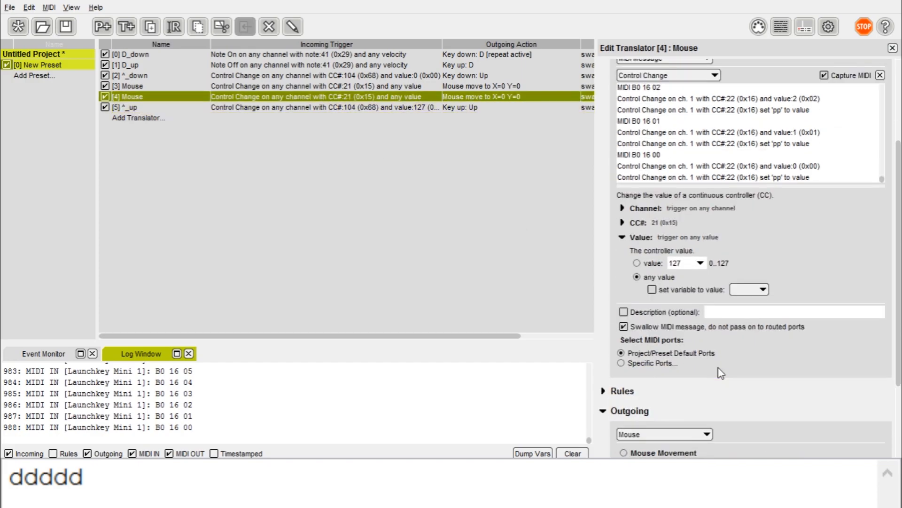
Step: Make the copy trigger on value 127 and move the mouse to X=1366, Y=0
{"action": "left_click", "coordinate": [652, 263]}
{"action": "scroll", "coordinate": [699, 331], "scroll_direction": "down", "scroll_amount": 4}
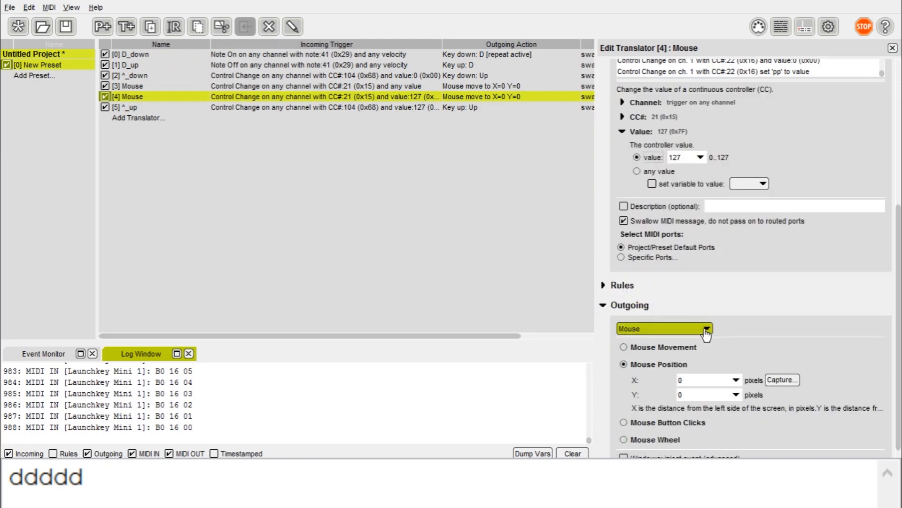
{"action": "left_click", "coordinate": [736, 381]}
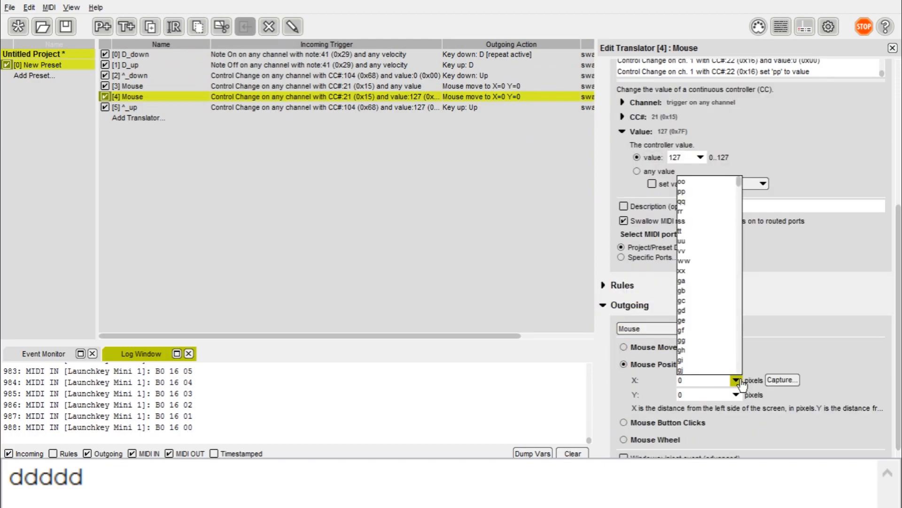
{"action": "left_click", "coordinate": [706, 385]}
{"action": "left_click", "coordinate": [782, 380]}
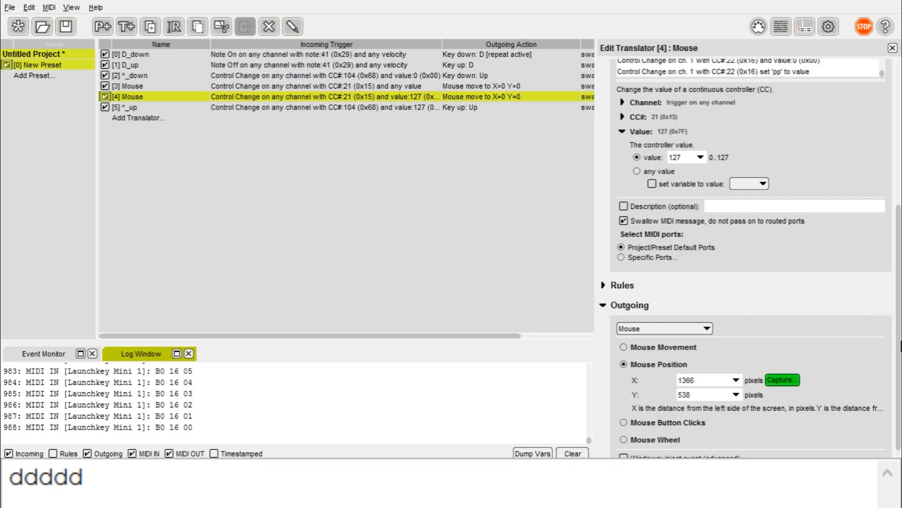
{"action": "left_click", "coordinate": [901, 346]}
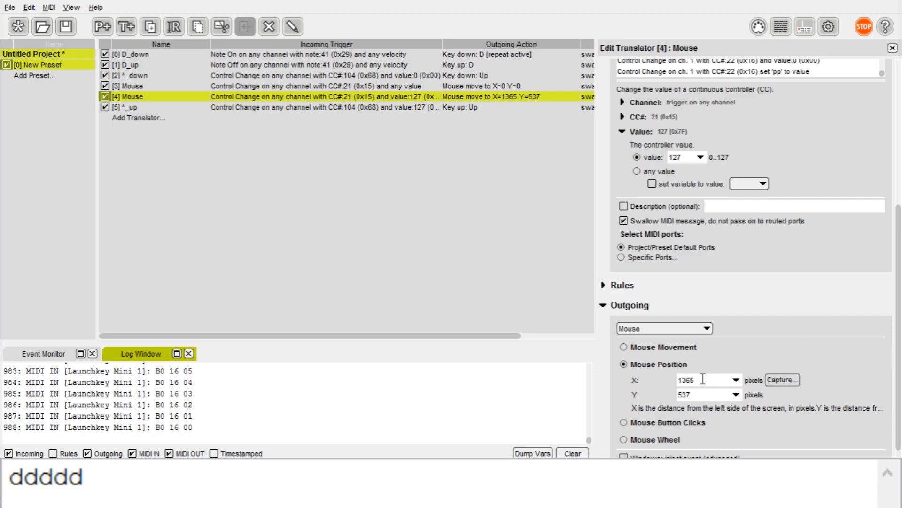
{"action": "type", "text": "3"}
{"action": "type", "text": "0"}
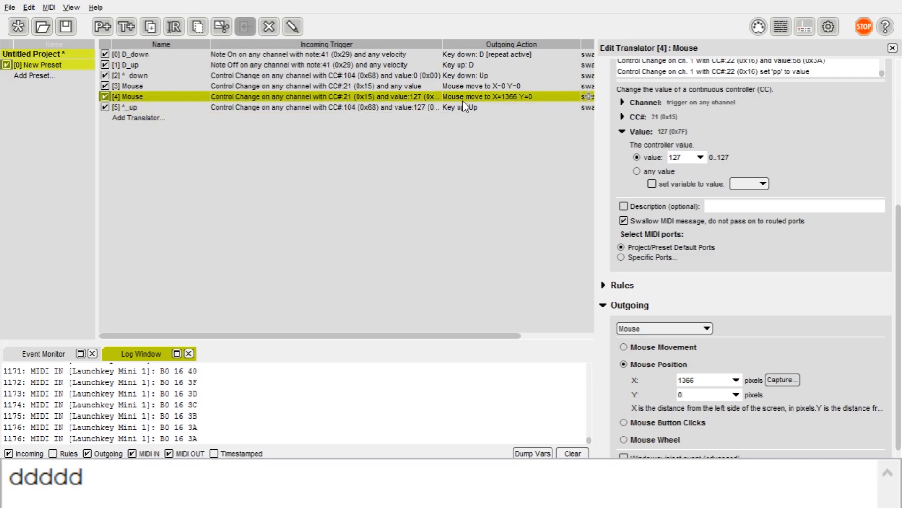
Step: Switch both Mouse translators to Mouse Movement: -10 (left) for any value, 10 (right) for value 127
{"action": "key", "text": "Up"}
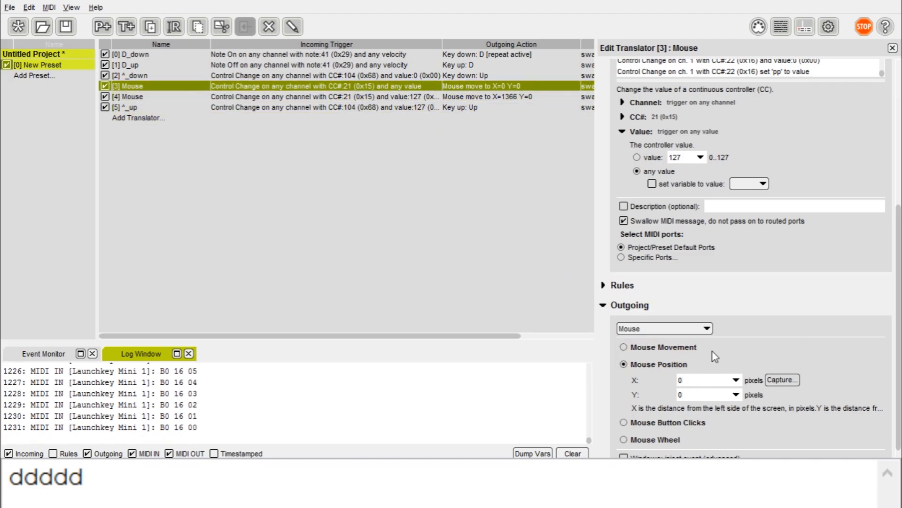
{"action": "scroll", "coordinate": [673, 324], "scroll_direction": "down", "scroll_amount": 1}
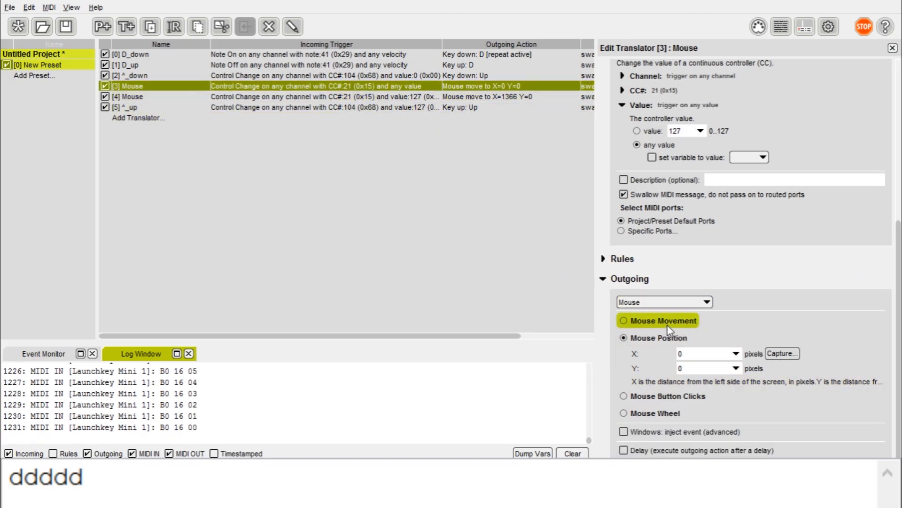
{"action": "left_click", "coordinate": [670, 324]}
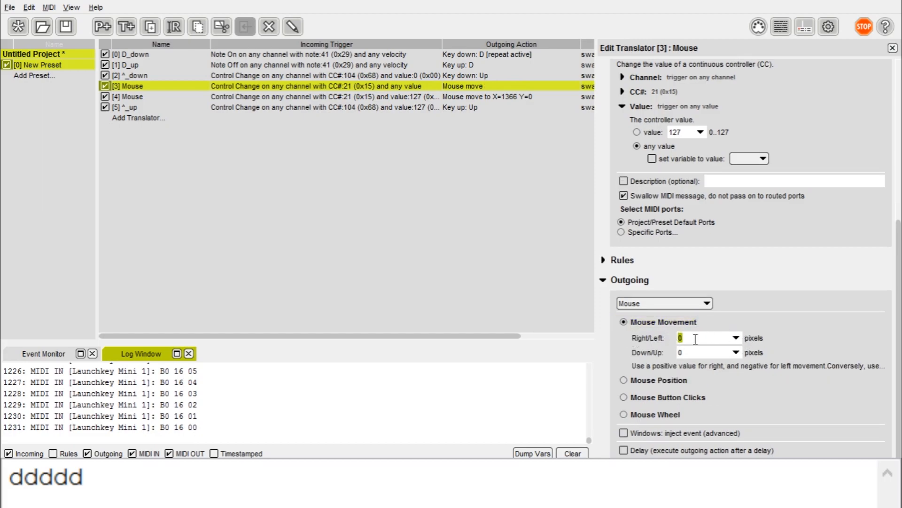
{"action": "left_click", "coordinate": [736, 338]}
{"action": "left_click", "coordinate": [736, 337]}
{"action": "type", "text": "10"}
{"action": "left_click", "coordinate": [508, 96]}
{"action": "left_click", "coordinate": [624, 321]}
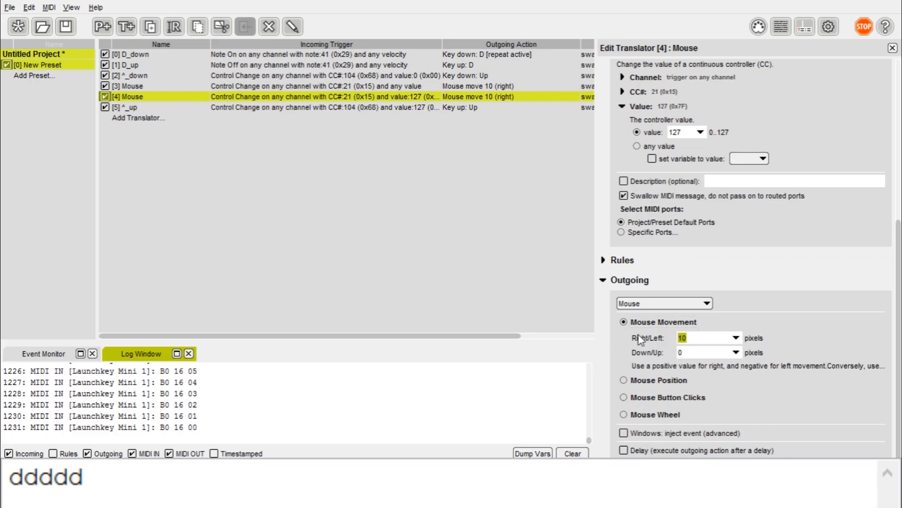
{"action": "left_click", "coordinate": [478, 86]}
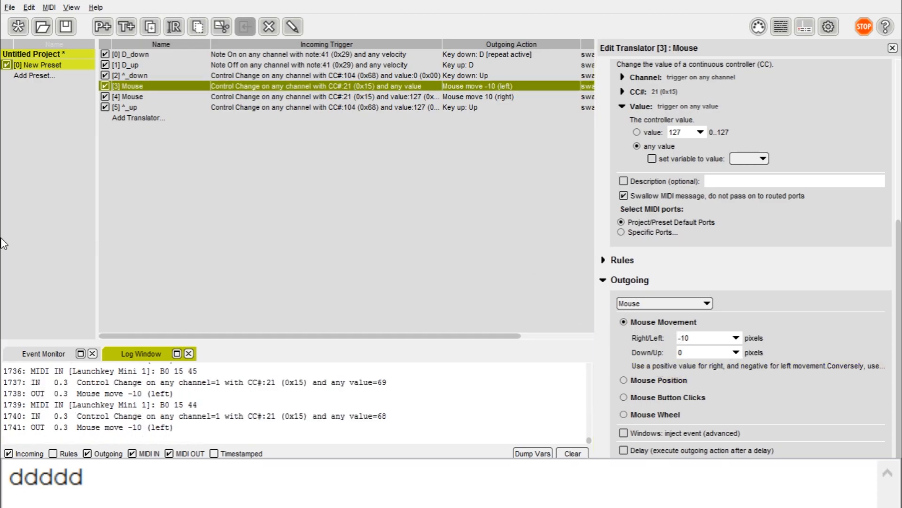
Step: Compare the any-value and value-127 Mouse translators while turning the knob, then delete both
{"action": "left_click", "coordinate": [470, 94]}
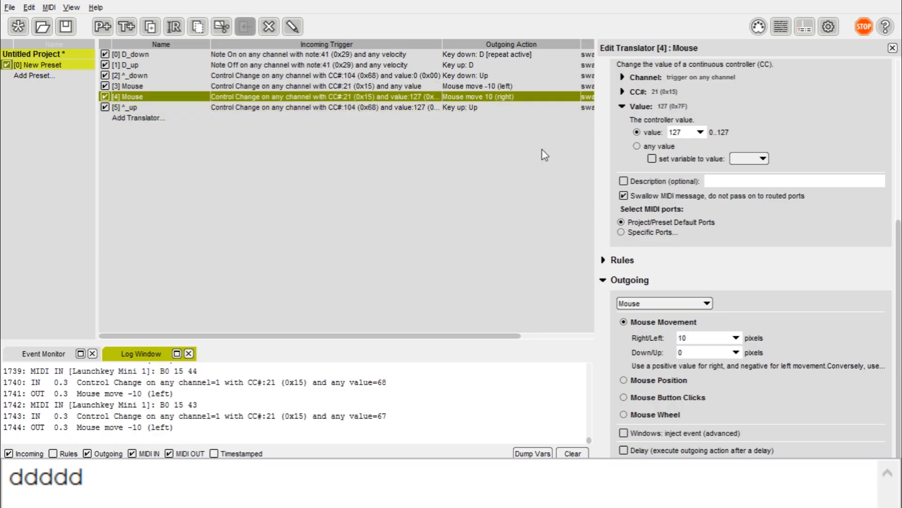
{"action": "scroll", "coordinate": [752, 254], "scroll_direction": "up", "scroll_amount": 3}
{"action": "scroll", "coordinate": [758, 250], "scroll_direction": "up", "scroll_amount": 4}
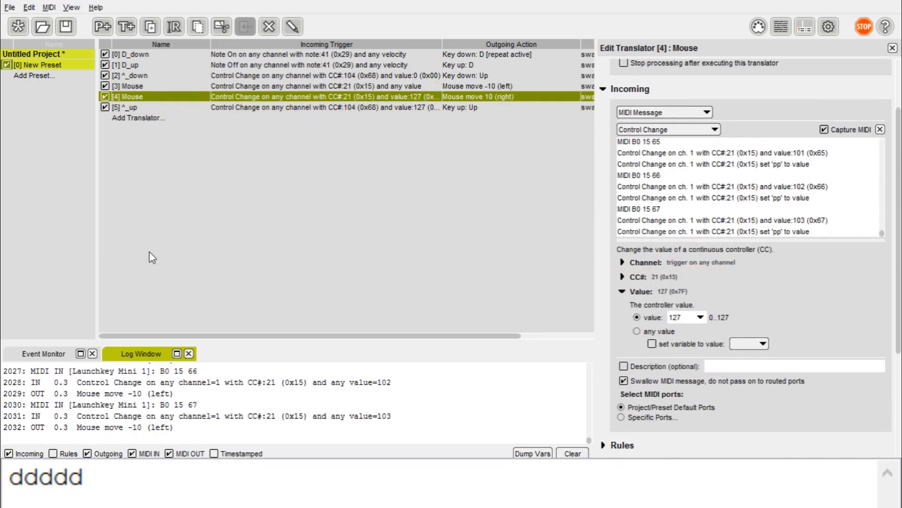
{"action": "scroll", "coordinate": [655, 347], "scroll_direction": "down", "scroll_amount": 5}
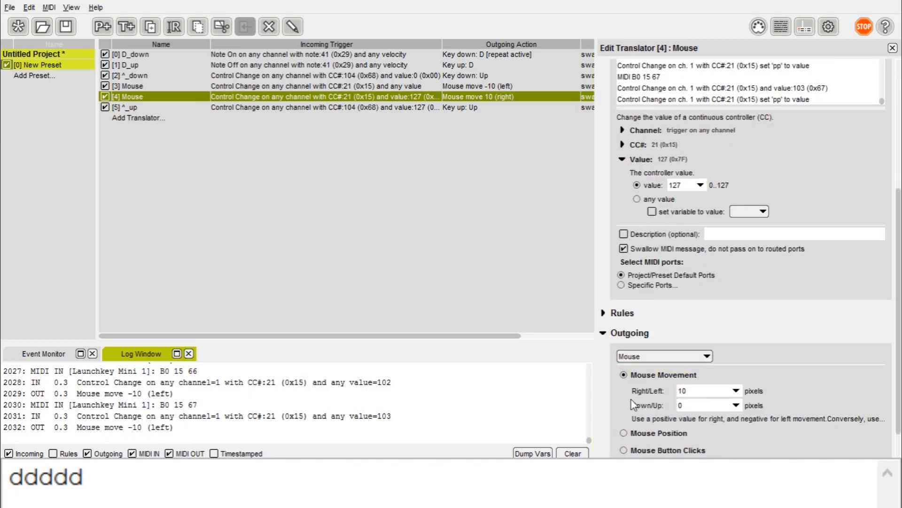
{"action": "scroll", "coordinate": [679, 345], "scroll_direction": "up", "scroll_amount": 2}
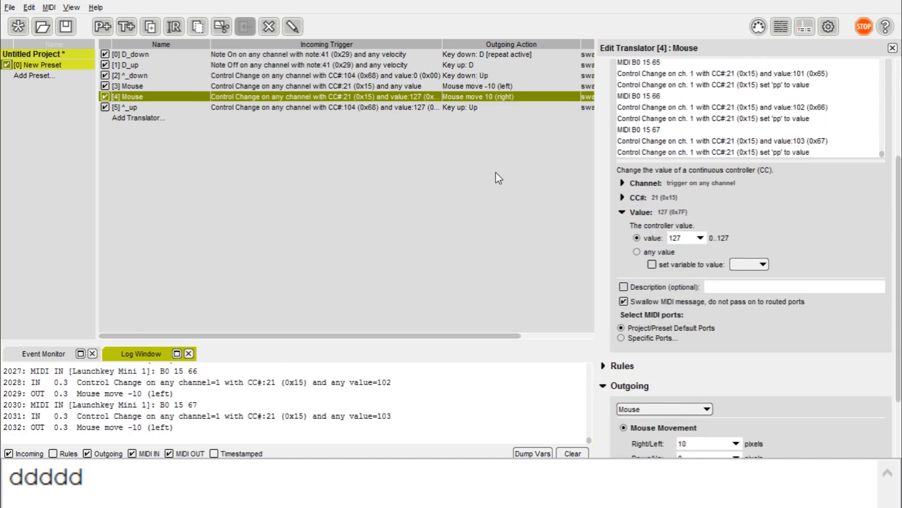
{"action": "scroll", "coordinate": [604, 274], "scroll_direction": "down", "scroll_amount": 1}
{"action": "left_click", "coordinate": [487, 82]}
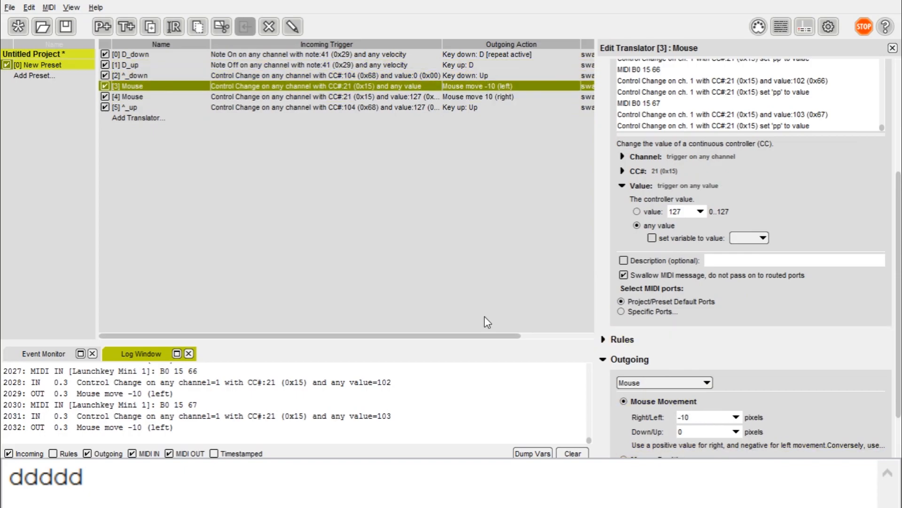
{"action": "left_click", "coordinate": [454, 97]}
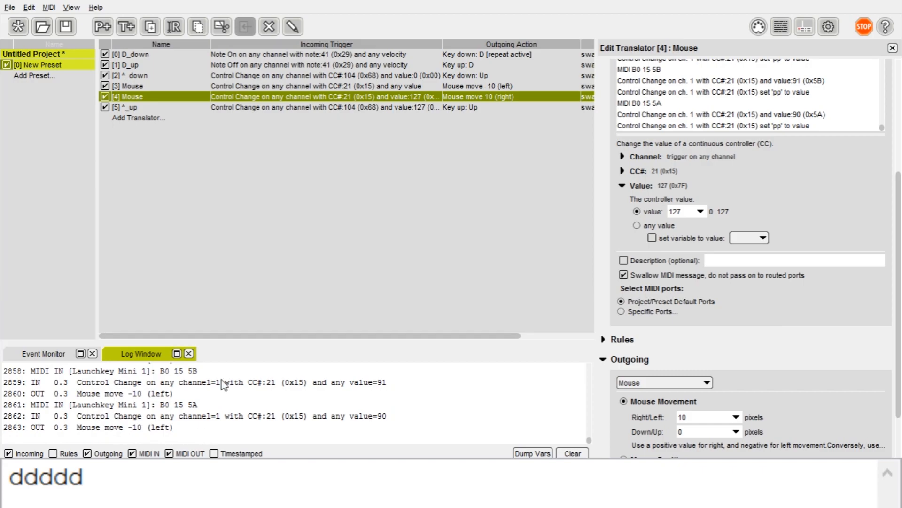
{"action": "key", "text": "Up"}
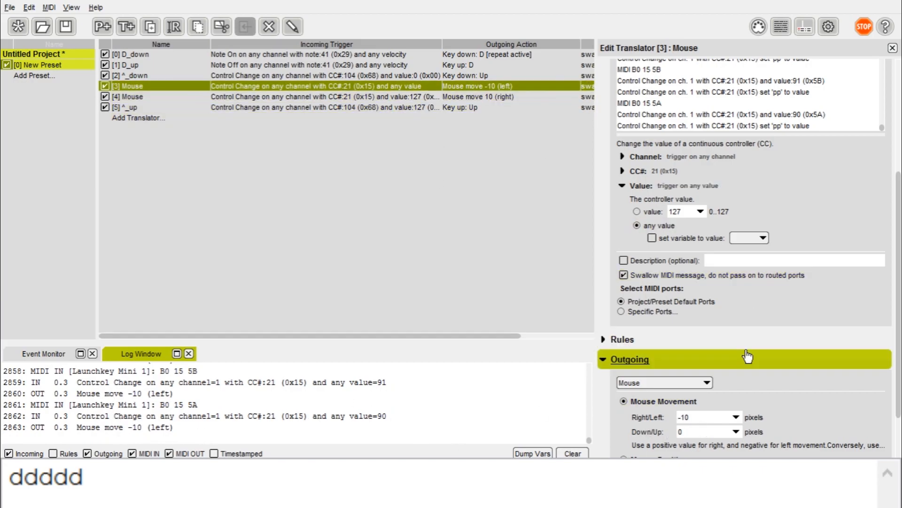
{"action": "left_click", "coordinate": [498, 95]}
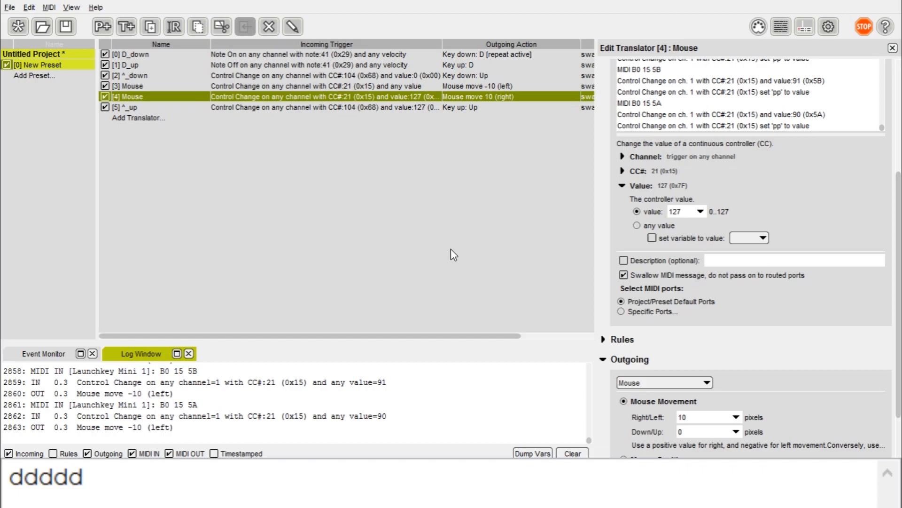
{"action": "left_click", "coordinate": [212, 87]}
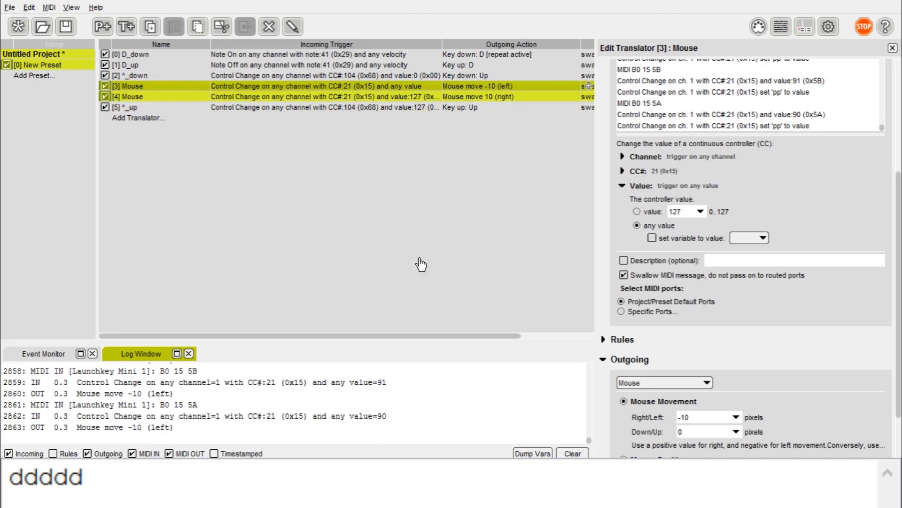
{"action": "key", "text": "Delete"}
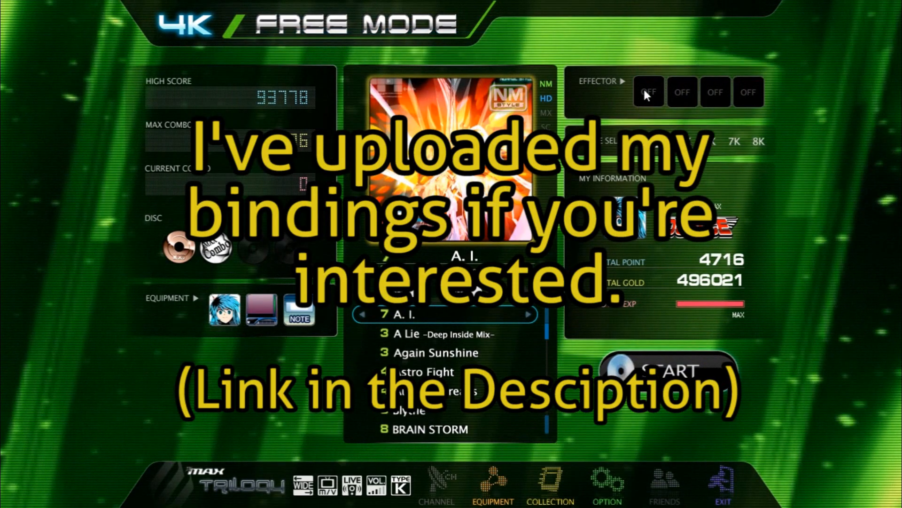
Step: Turn on the SPEED x4 effector and browse the song list around A Lie
{"action": "left_click", "coordinate": [644, 88]}
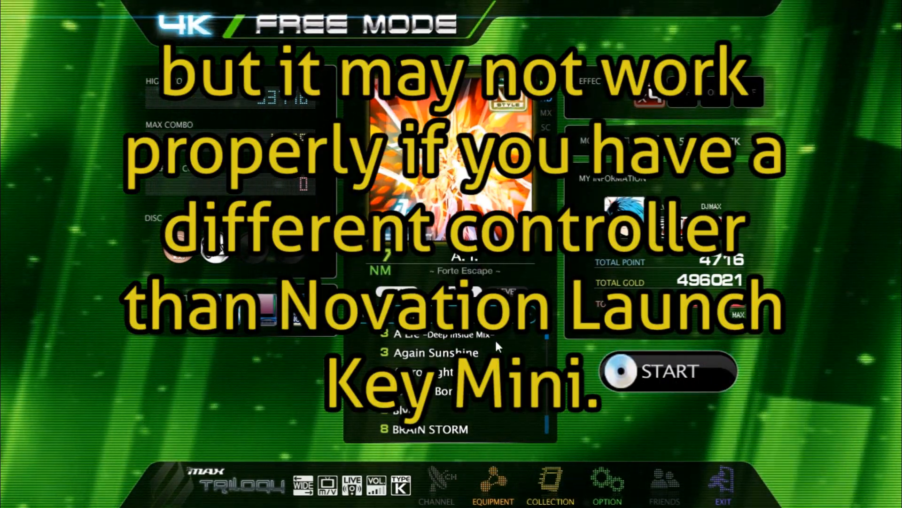
{"action": "left_click", "coordinate": [494, 335]}
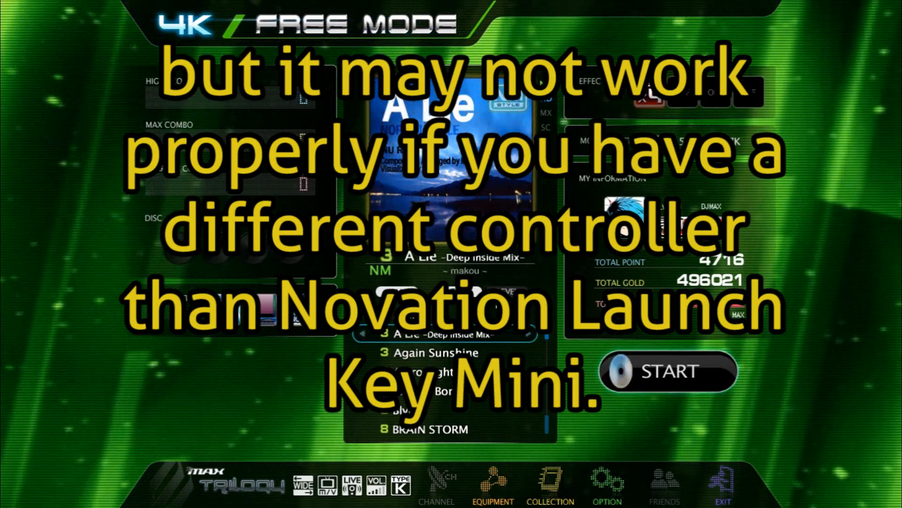
{"action": "key", "text": "Up"}
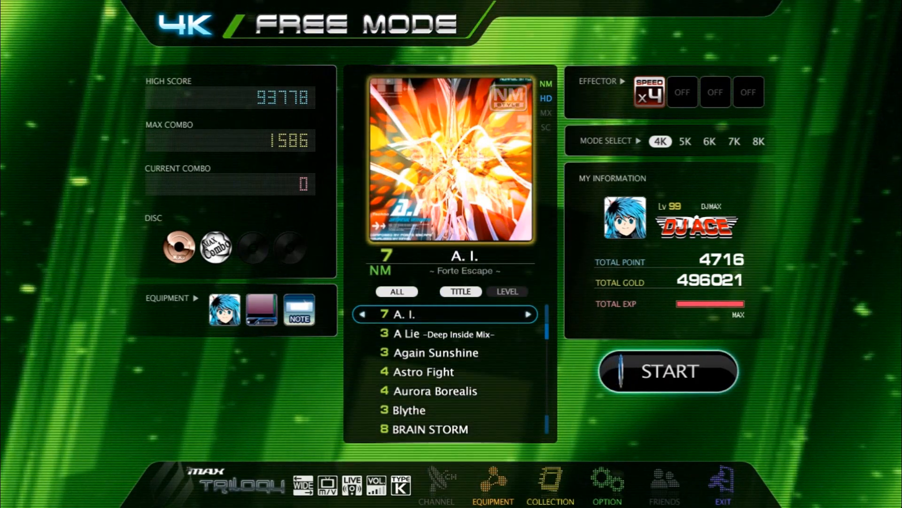
{"action": "key", "text": "Down"}
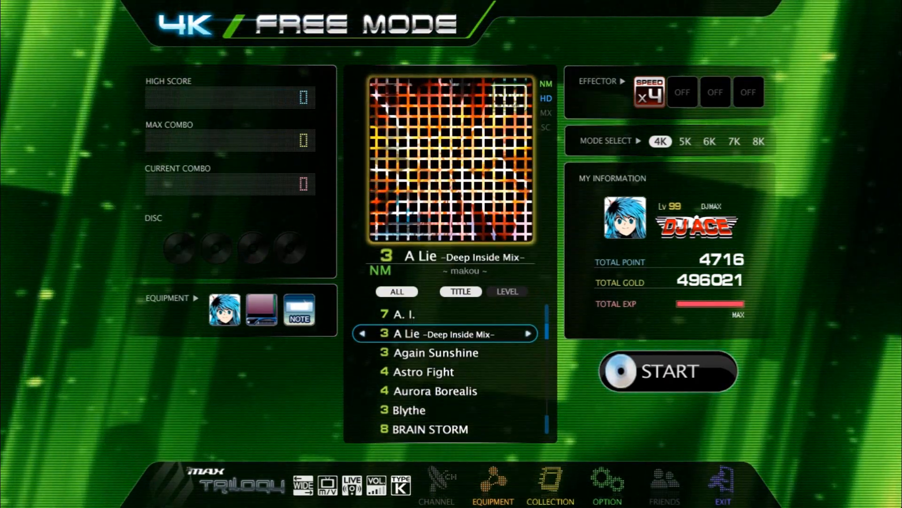
{"action": "key", "text": "Up"}
{"action": "key", "text": "Down"}
{"action": "key", "text": "Down"}
{"action": "key", "text": "Down"}
{"action": "key", "text": "Up"}
{"action": "key", "text": "Up"}
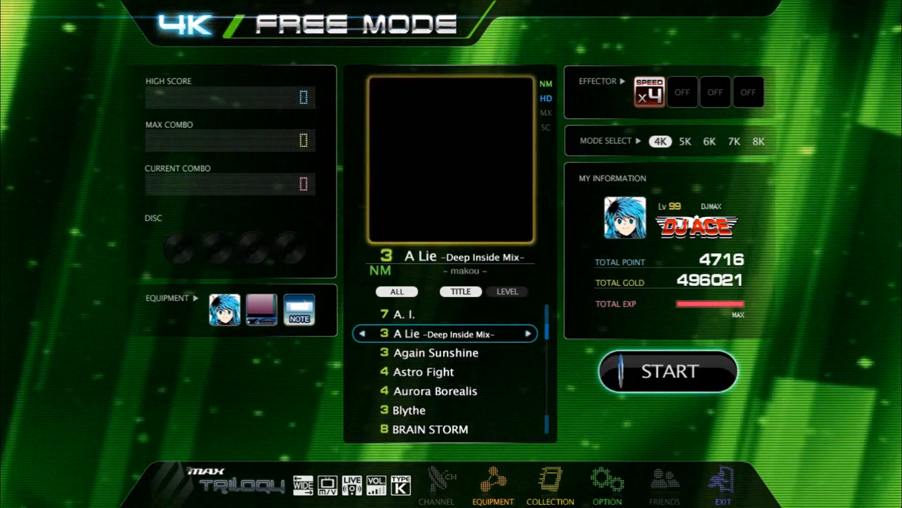
Step: Settle on A Lie -Deep Inside Mix- and switch it to HD level 10
{"action": "key", "text": "Down"}
{"action": "key", "text": "Down"}
{"action": "key", "text": "Down"}
{"action": "key", "text": "Down"}
{"action": "key", "text": "Up"}
{"action": "key", "text": "Up"}
{"action": "key", "text": "Up"}
{"action": "key", "text": "Down"}
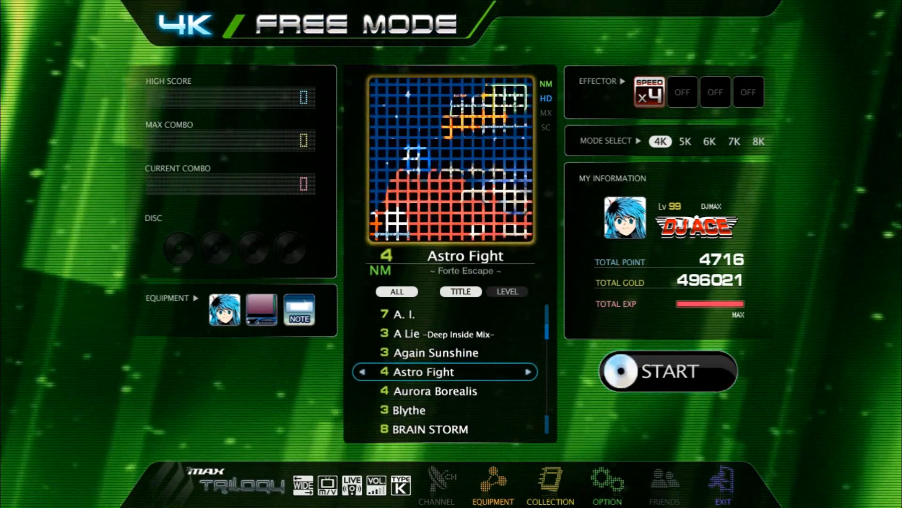
{"action": "key", "text": "Up"}
{"action": "key", "text": "Up"}
{"action": "key", "text": "Right"}
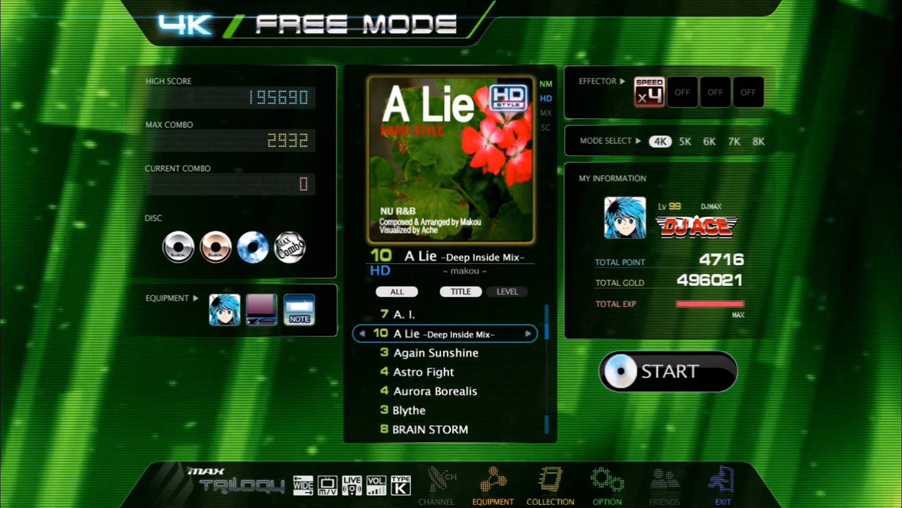
{"action": "key", "text": "Up"}
{"action": "key", "text": "Down"}
{"action": "key", "text": "Right"}
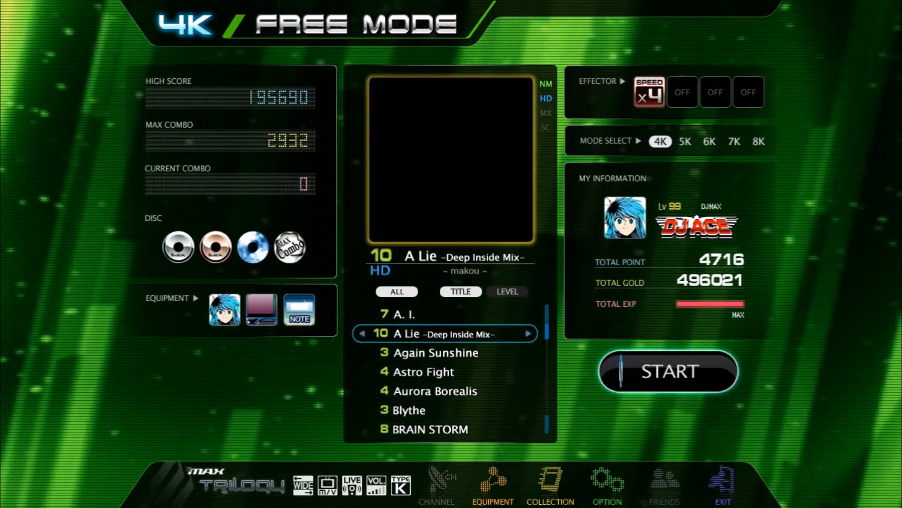